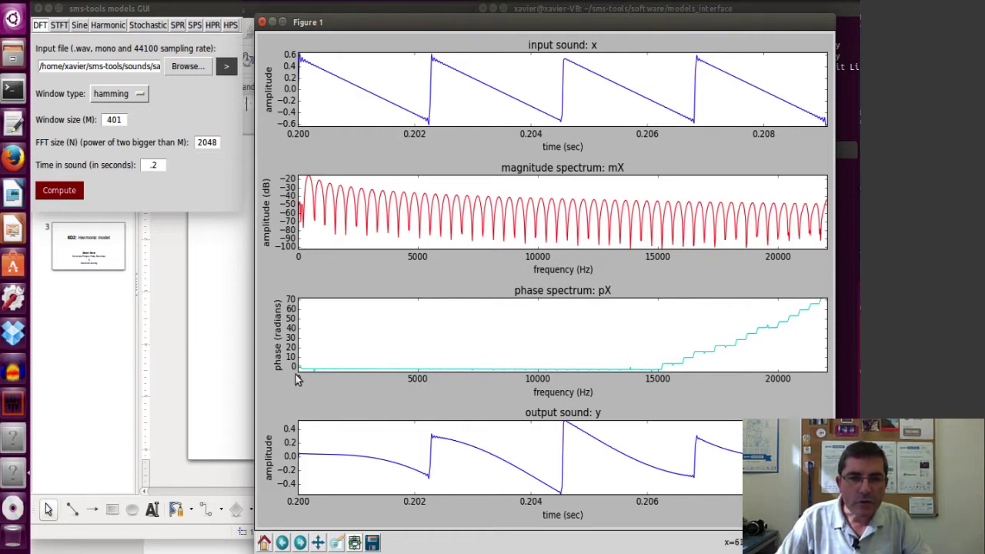
Step: Zoom the phase spectrum plot into its low range, about −4 to 4 radians
click(336, 542)
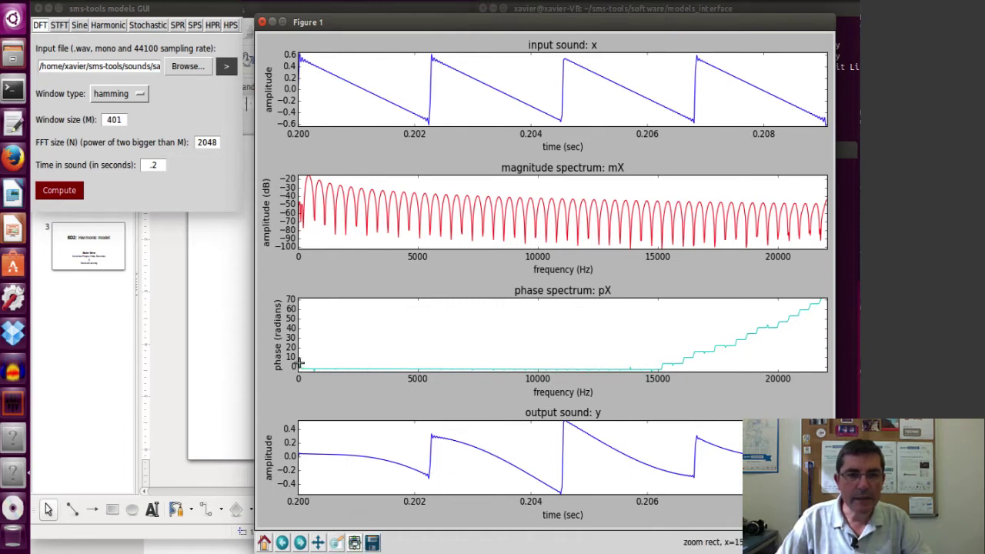
drag(300, 364, 826, 372)
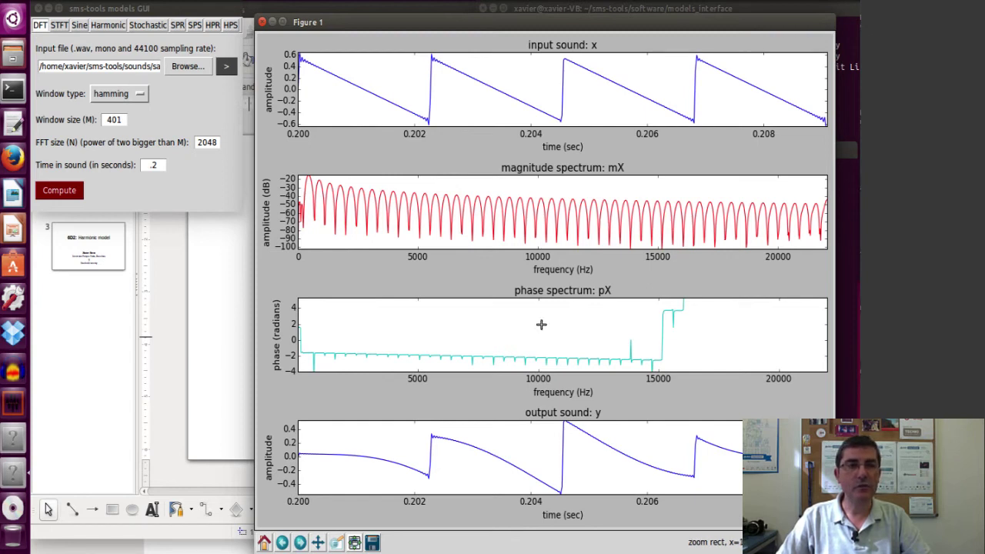
Step: Load sawtooth-440.wav into the Sine model and change the window size from 2001 to 401
click(80, 26)
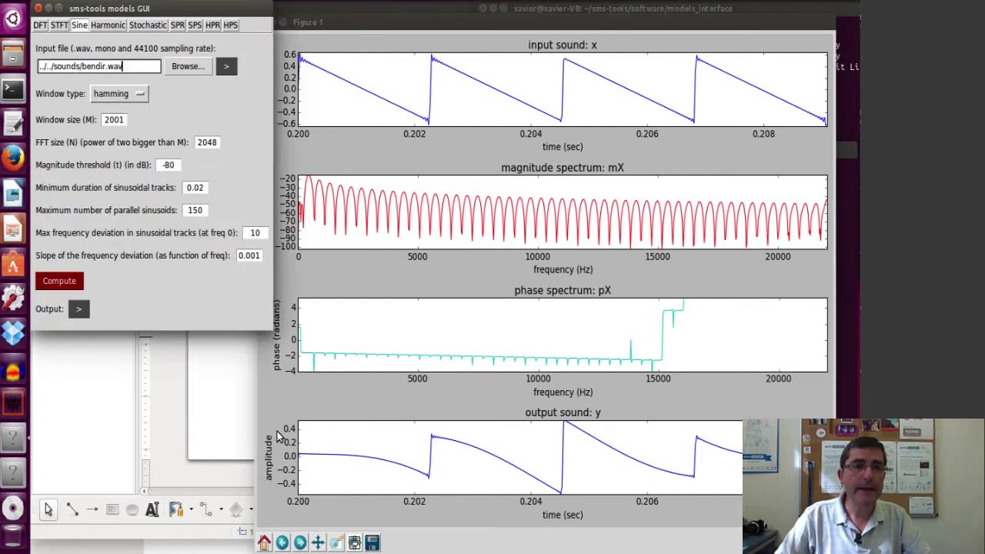
click(188, 66)
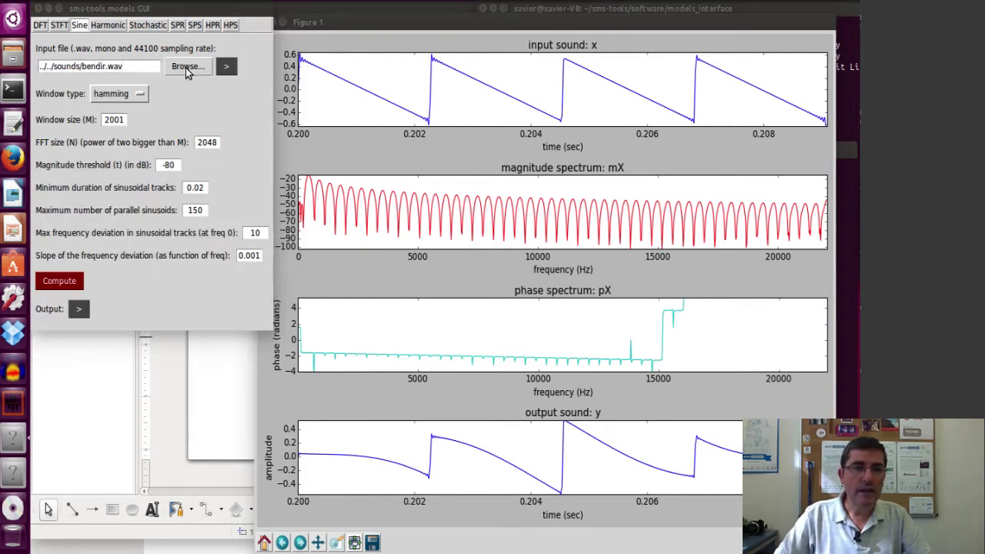
drag(101, 223, 155, 223)
click(154, 205)
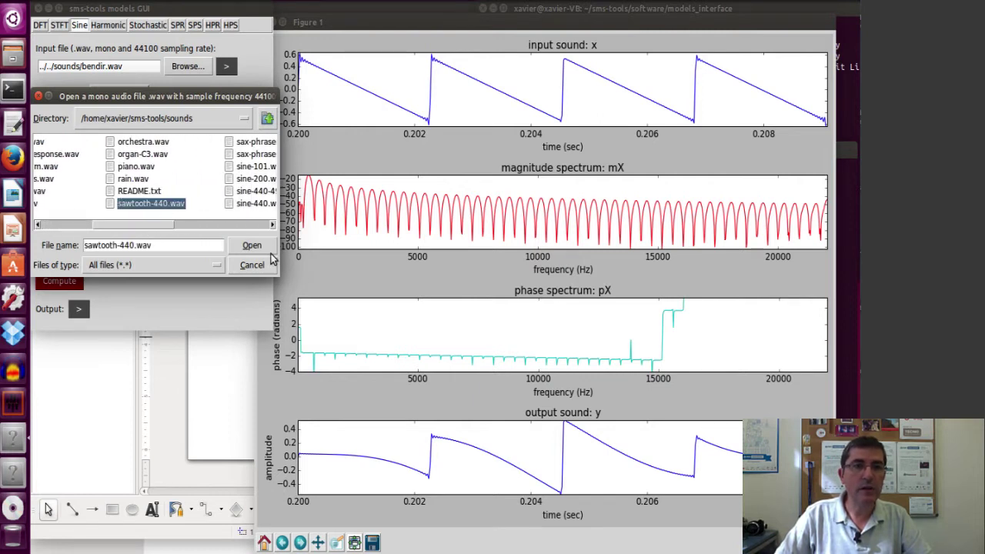
click(258, 246)
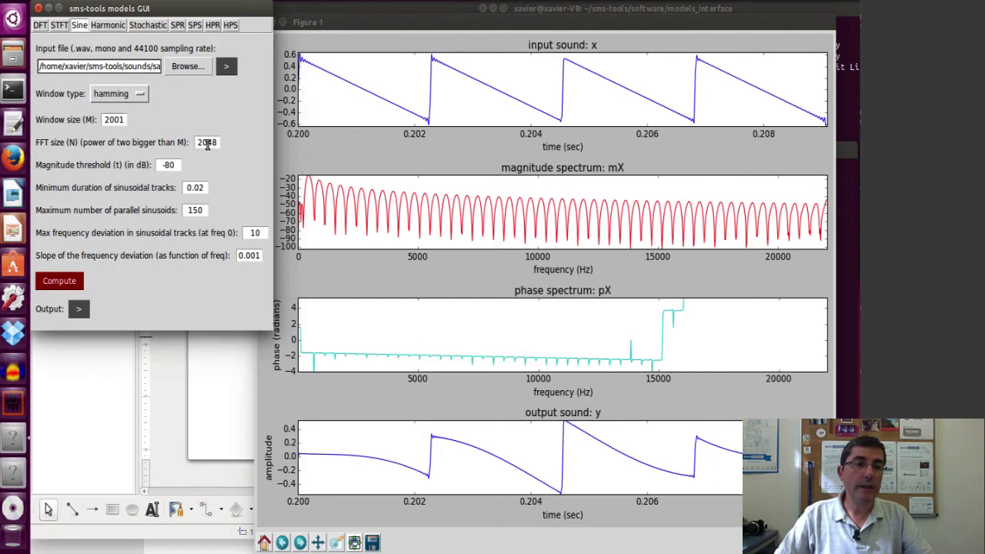
double_click(122, 119)
text(401)
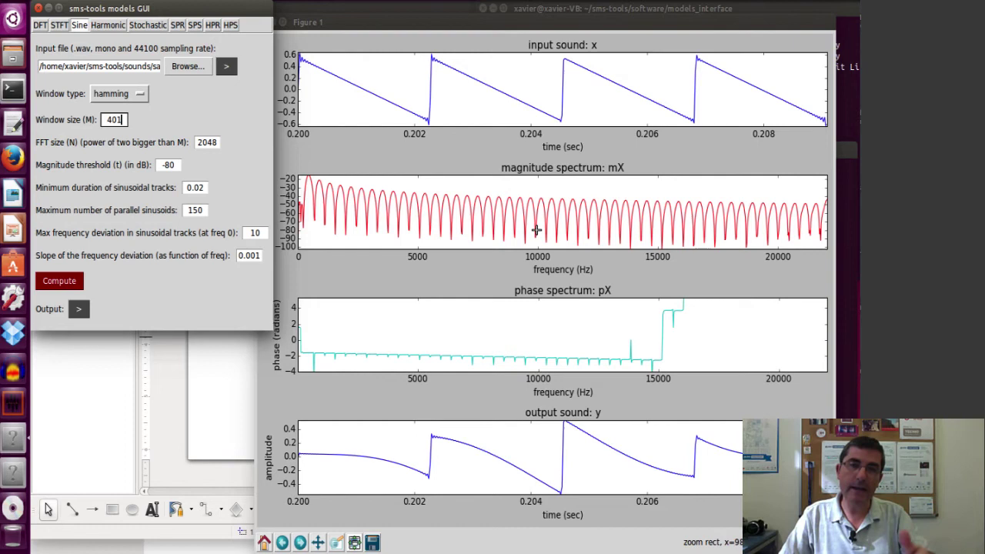
Step: Set magnitude threshold to −100 dB and maximum sinusoids to 100, then compute the sine analysis
click(176, 165)
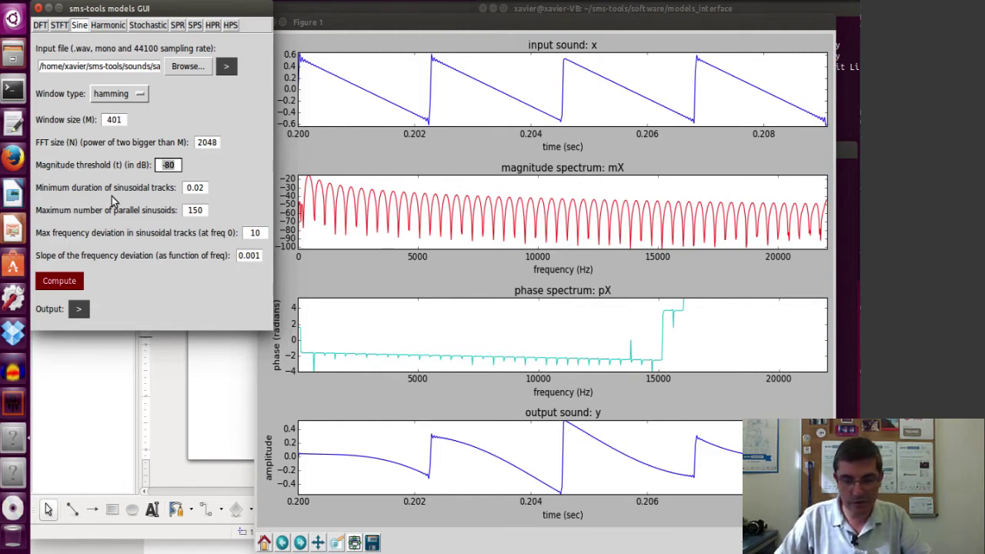
key(Delete)
key(Delete)
key(Delete)
text(-100)
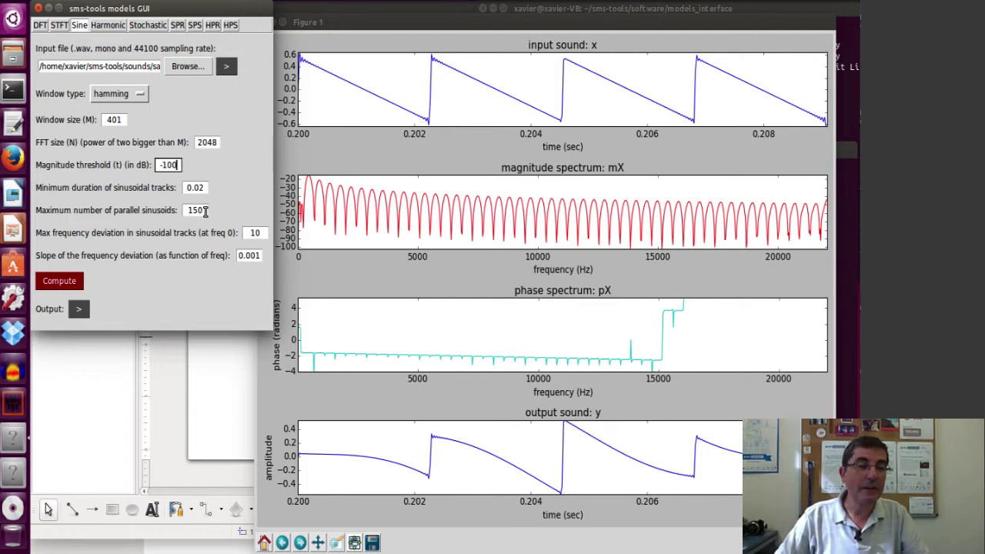
double_click(203, 210)
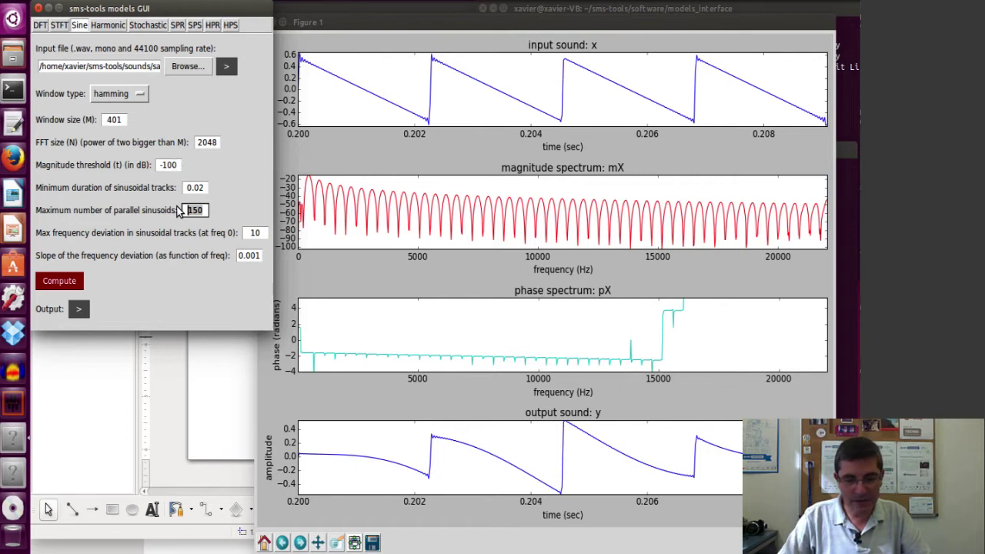
text(1)
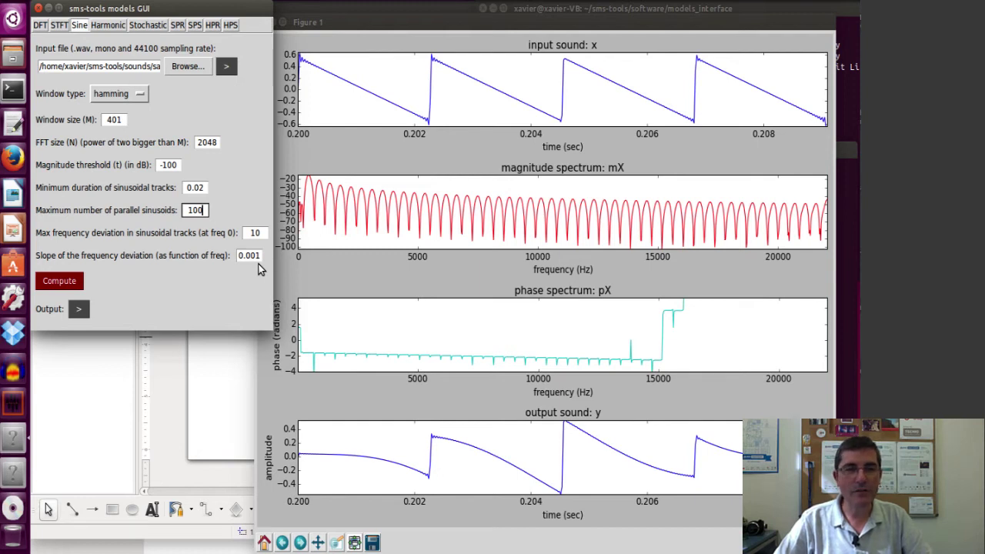
click(67, 284)
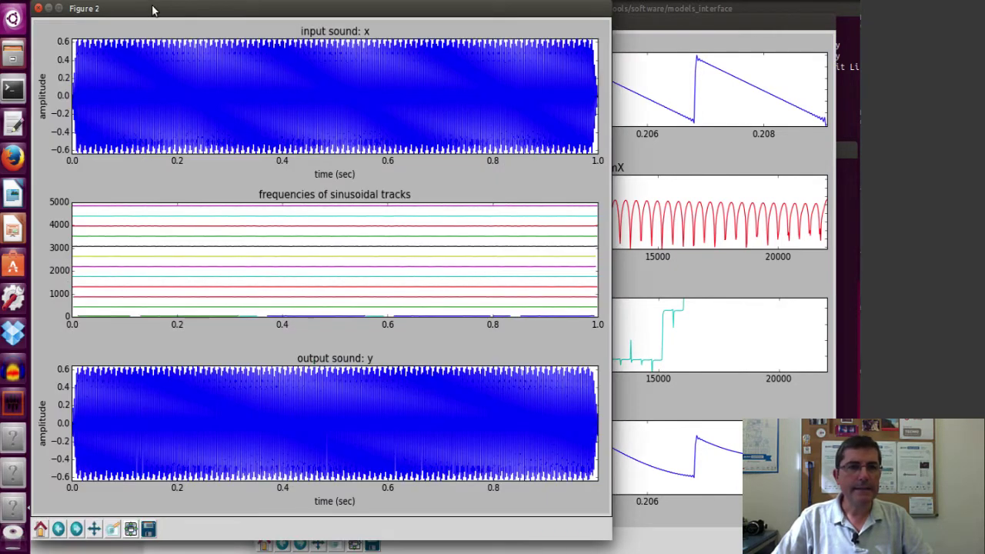
Step: Compare the sine-analysis Figure 2 with the DFT Figure 1, then bring Figure 2 fully back into view
drag(177, 9, 424, 15)
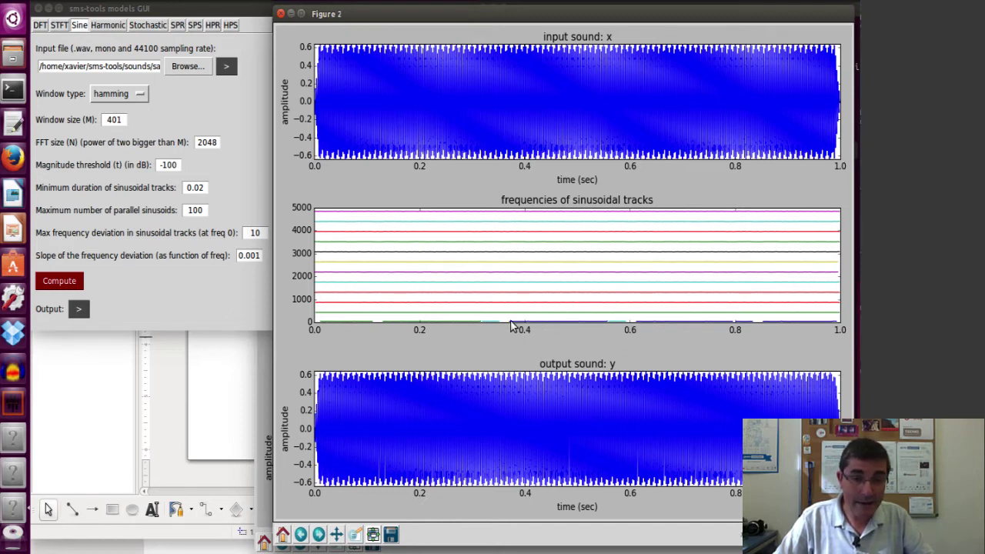
drag(401, 16, 400, 237)
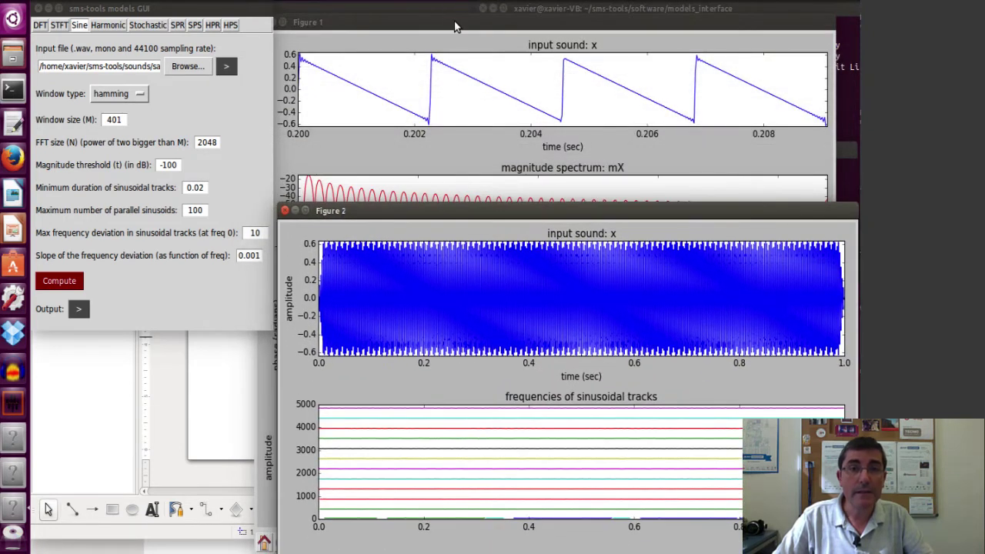
click(454, 26)
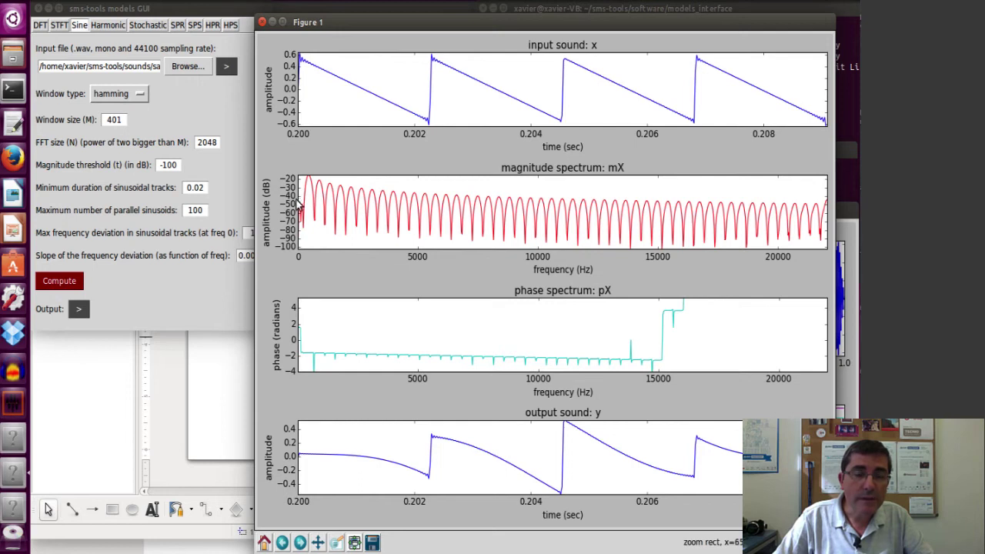
click(846, 221)
drag(637, 213, 614, 9)
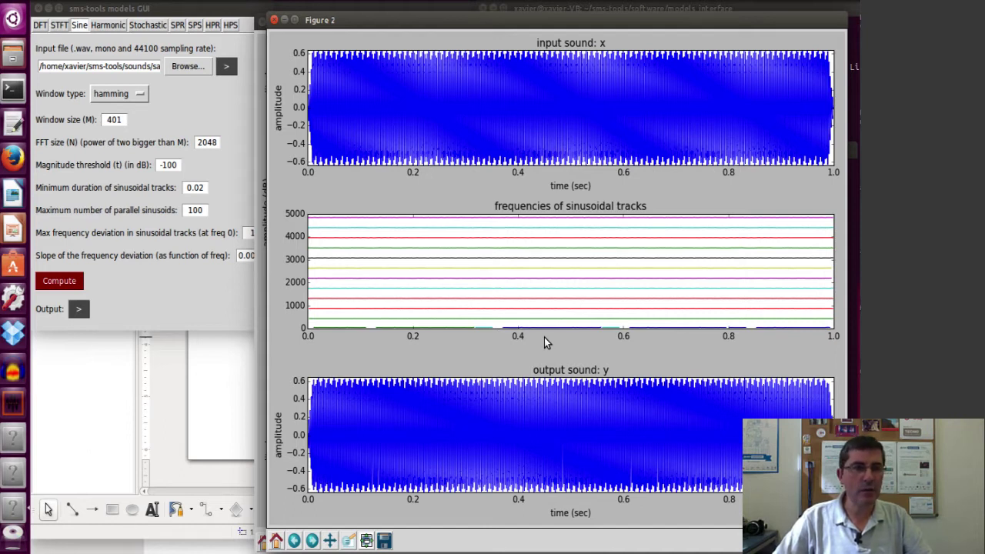
Step: Switch to a 601-sample hanning window and recompute the sine model
click(117, 95)
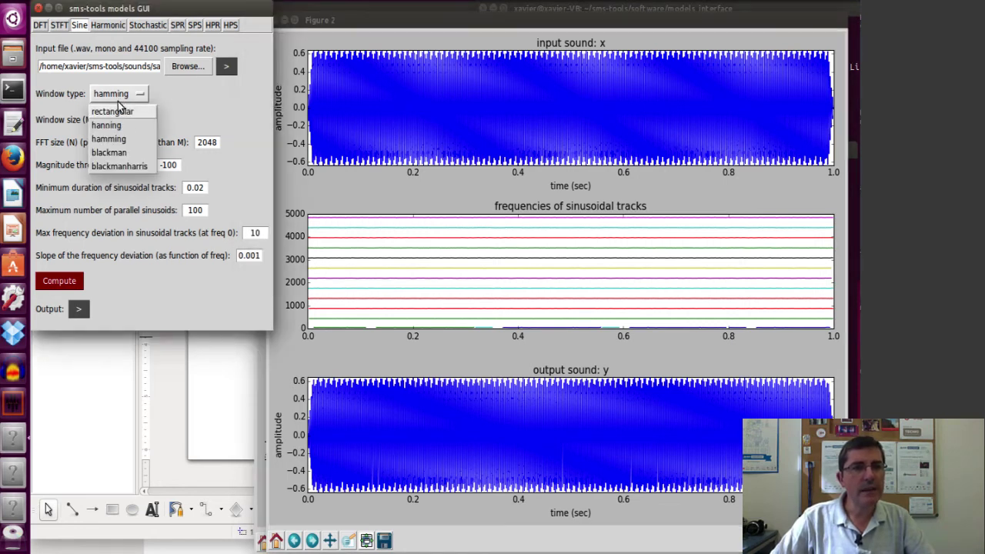
click(106, 124)
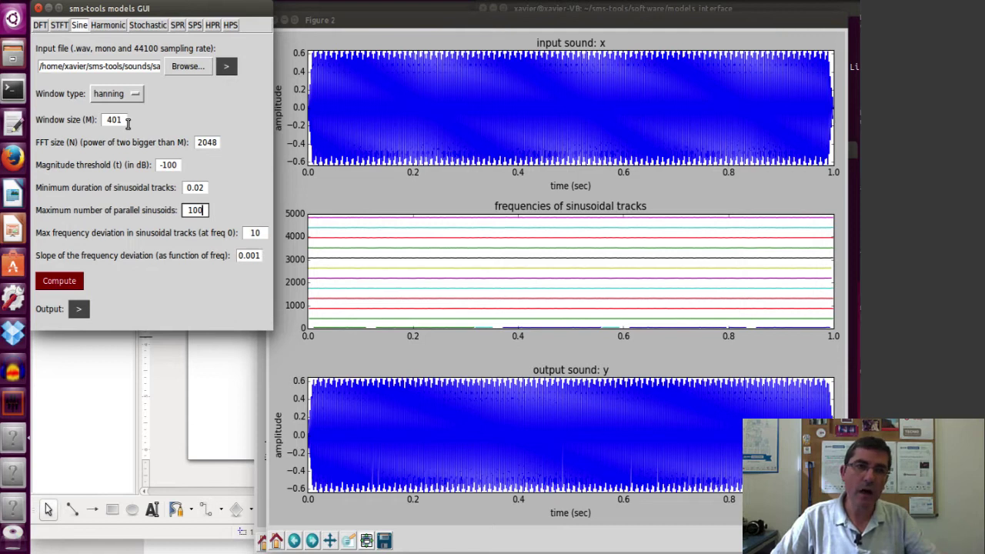
drag(125, 120, 107, 121)
click(111, 122)
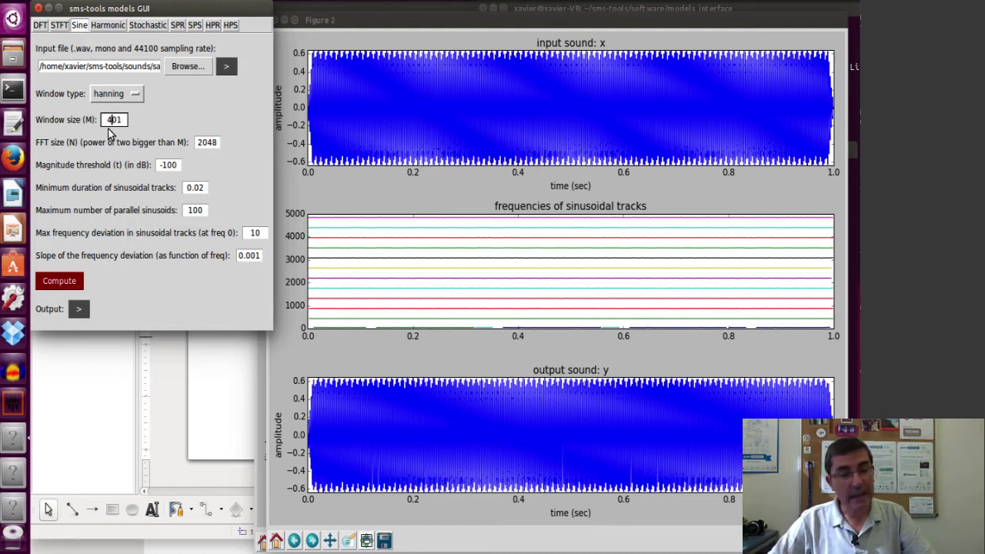
key(BackSpace)
text(6)
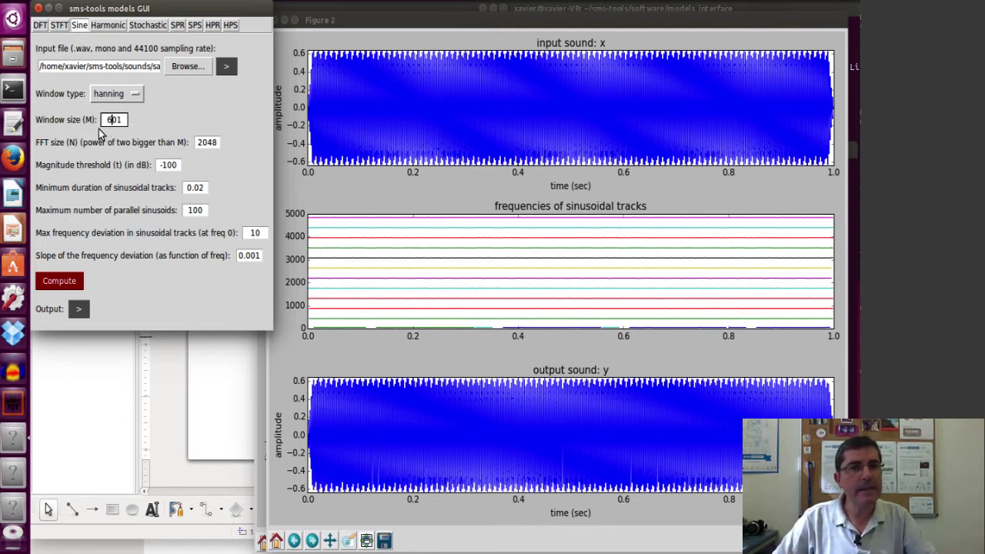
click(59, 282)
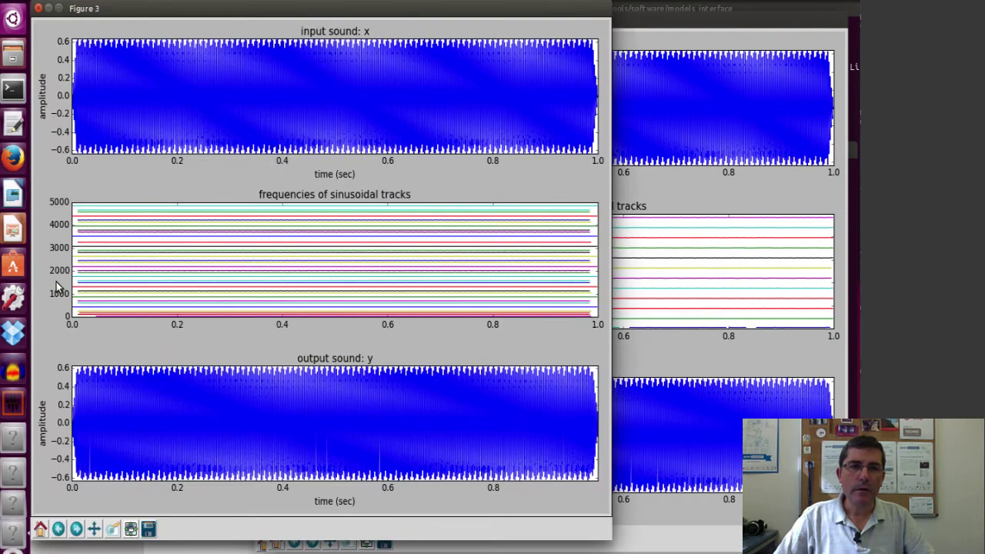
Step: Compare Figure 3's sinusoidal tracks with Figure 2, then switch to the Harmonic model parameters
drag(213, 9, 602, 26)
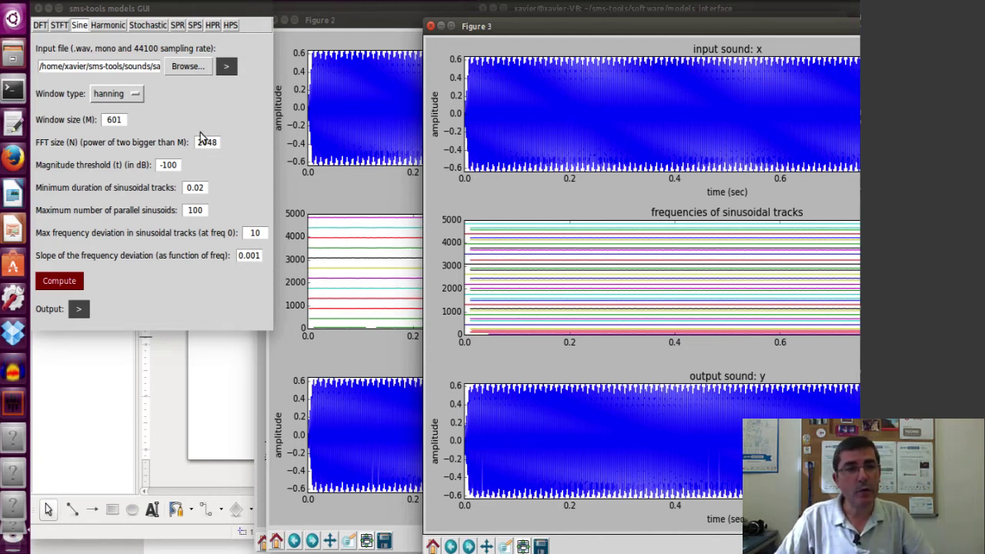
click(170, 165)
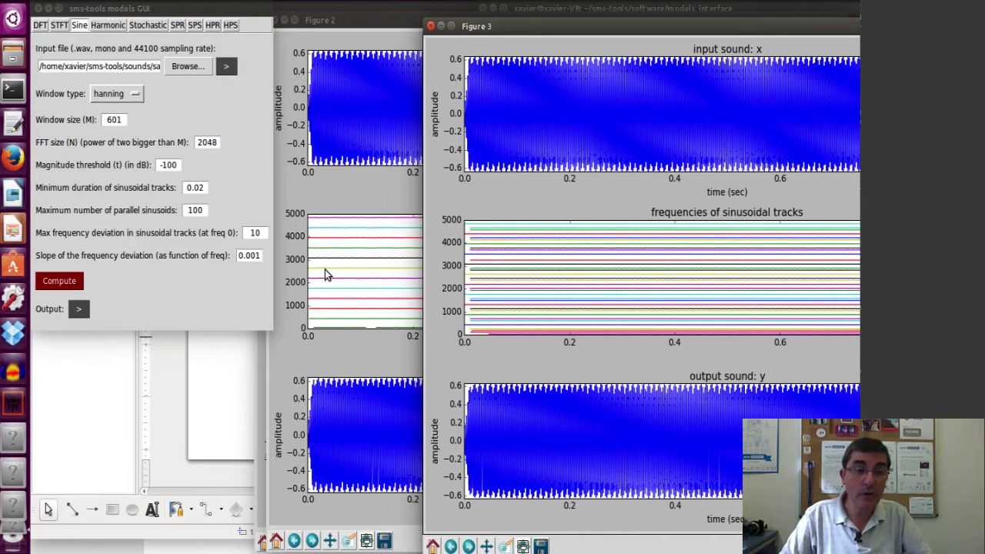
click(80, 311)
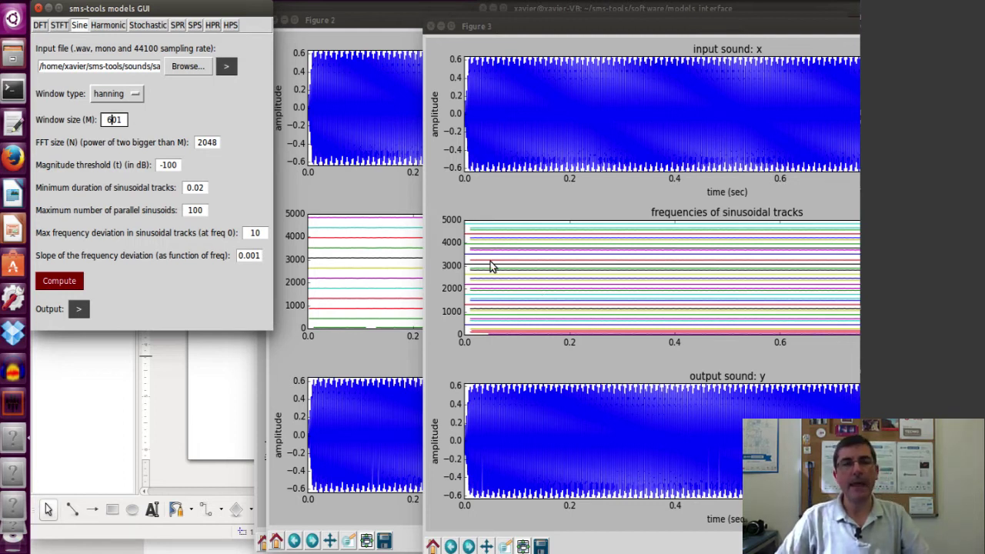
click(114, 30)
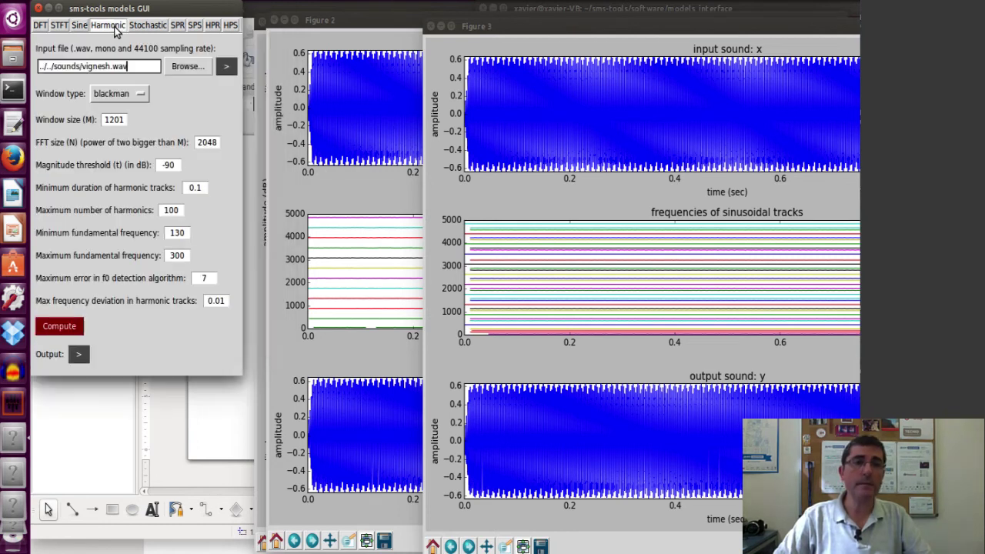
Step: Load sawtooth-440.wav as the Harmonic model's input sound
click(178, 70)
drag(112, 249, 166, 248)
click(164, 226)
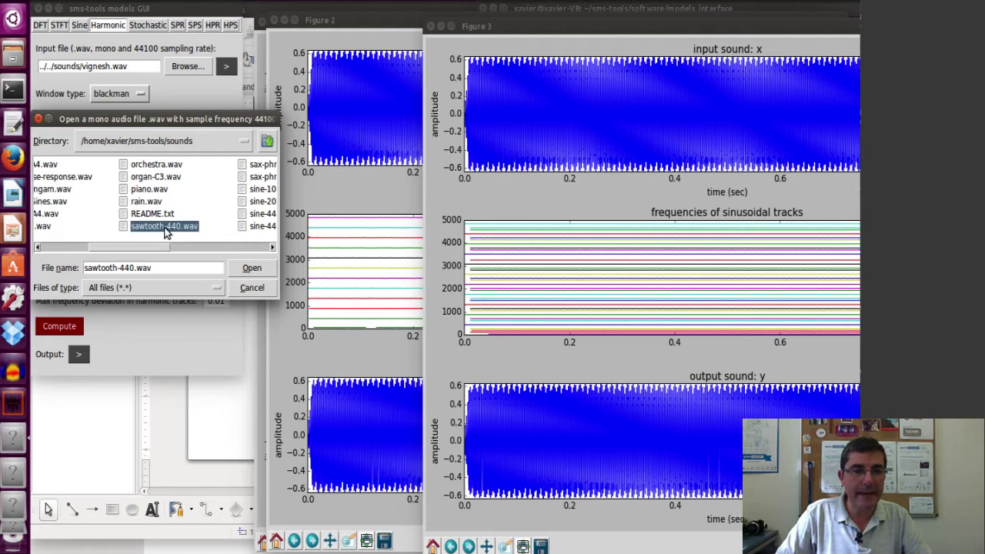
click(266, 274)
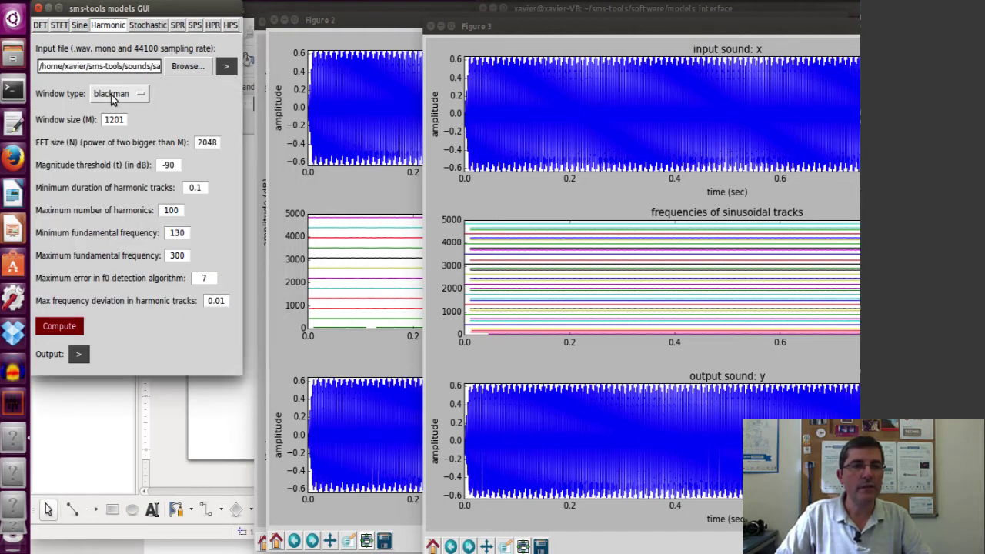
Step: Use a hanning window of size 601 and a −100 dB magnitude threshold
click(112, 96)
click(107, 124)
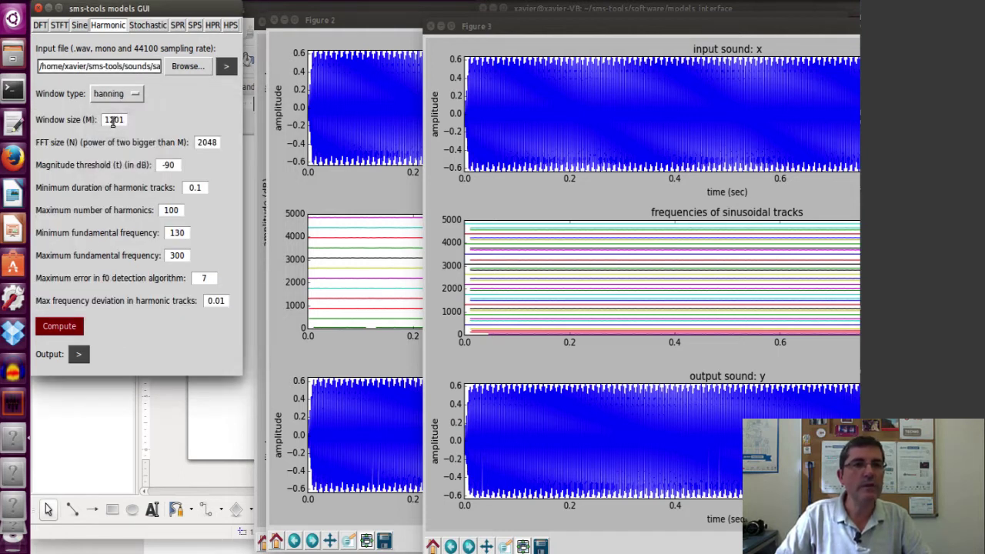
click(115, 120)
text(601)
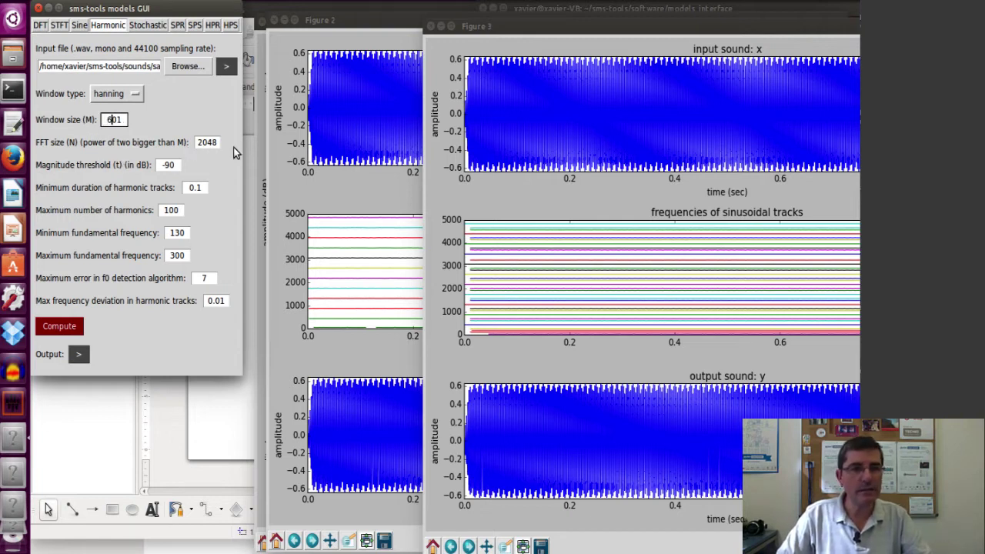
double_click(175, 166)
text(-100)
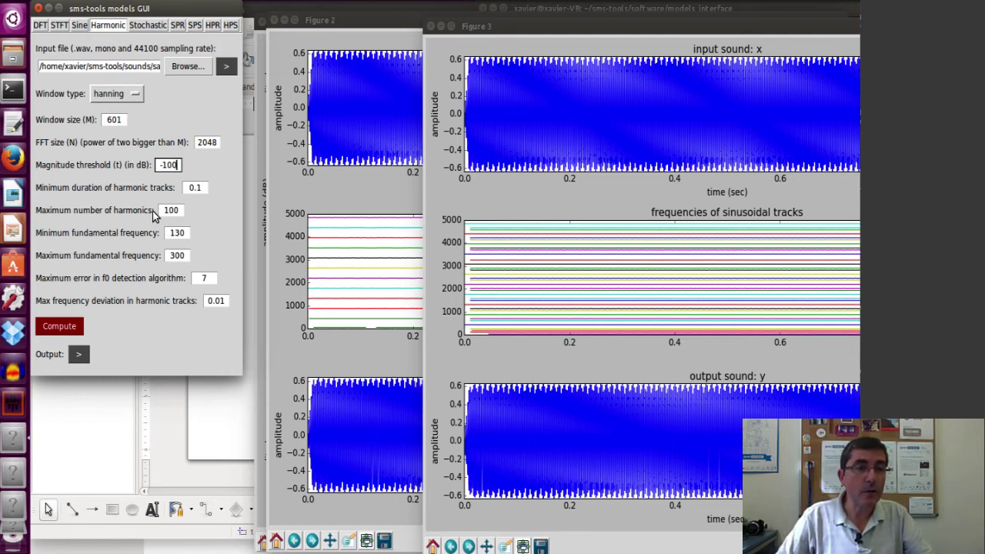
Step: Evaluate 22050/440.0 in IPython, giving about 50.1 harmonics below Nyquist
click(11, 88)
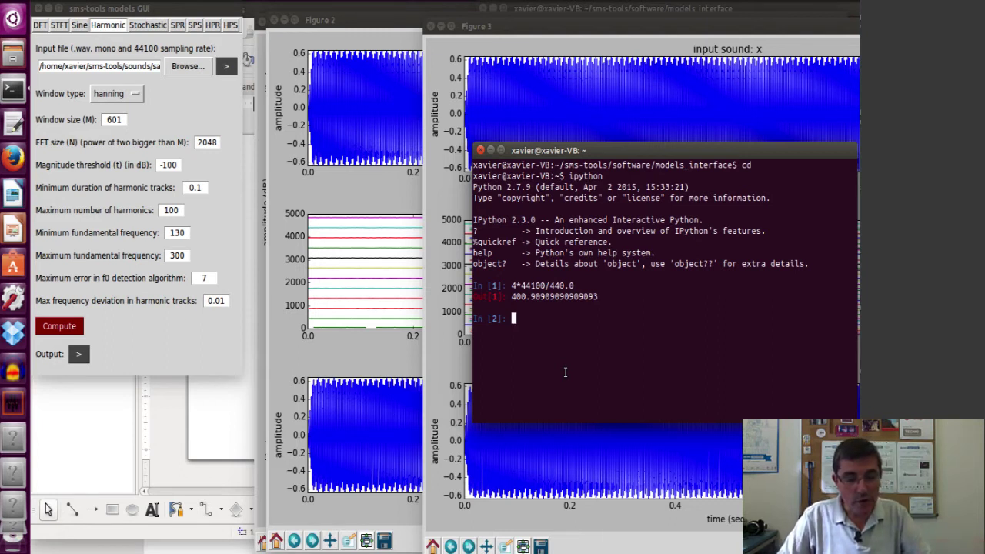
text(22050)
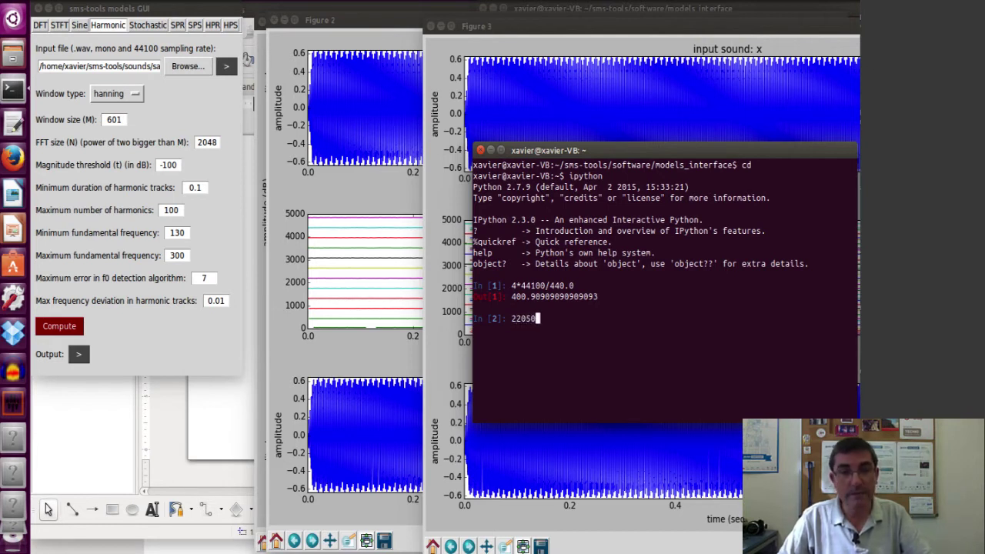
text(/)
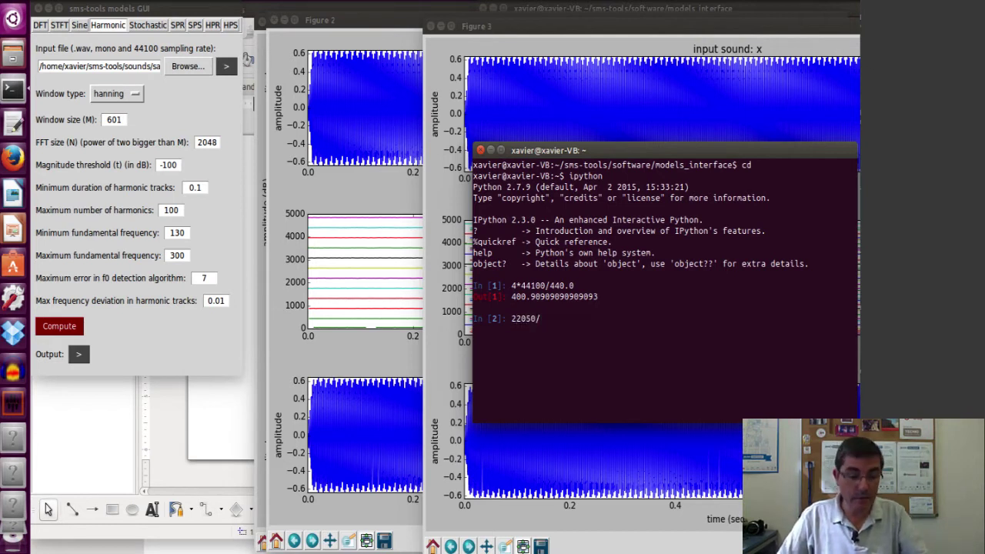
text(440.0)
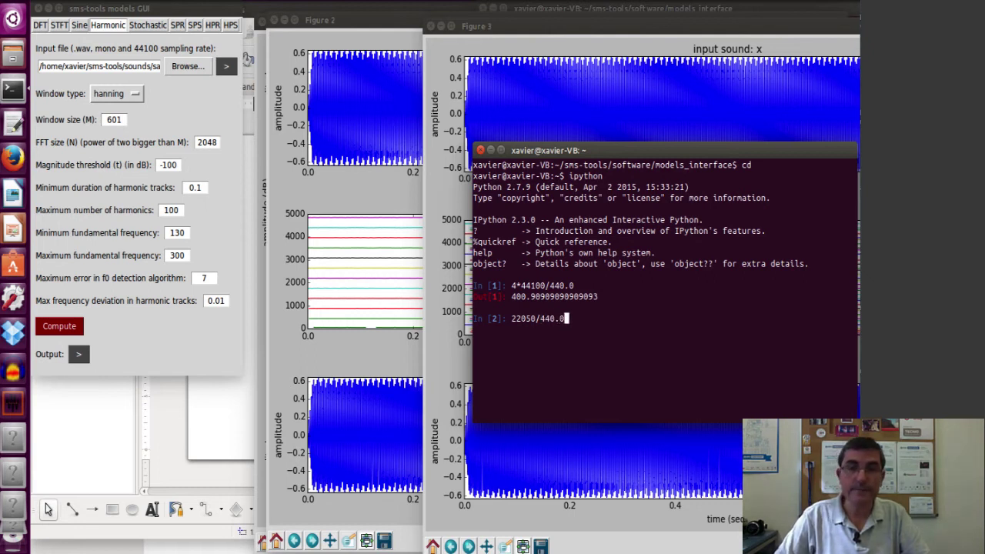
key(Return)
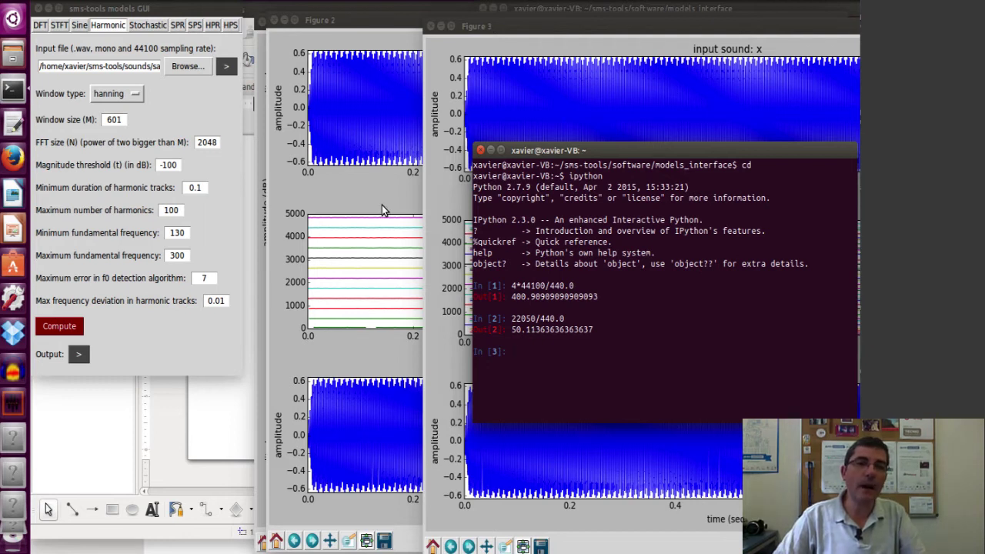
Step: Set maximum harmonics to 50 and the f0 range to 100–600 Hz, then compute the harmonic analysis
click(232, 217)
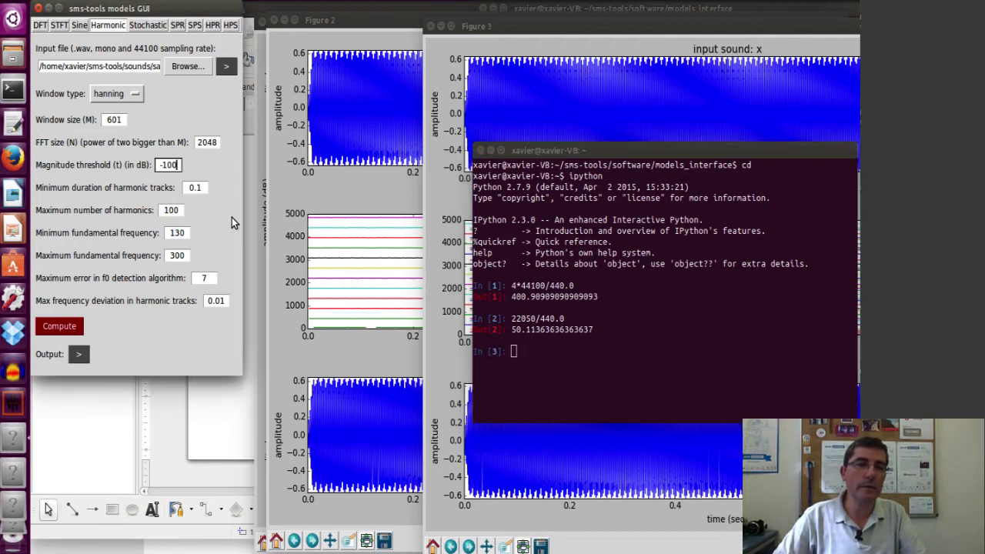
double_click(180, 211)
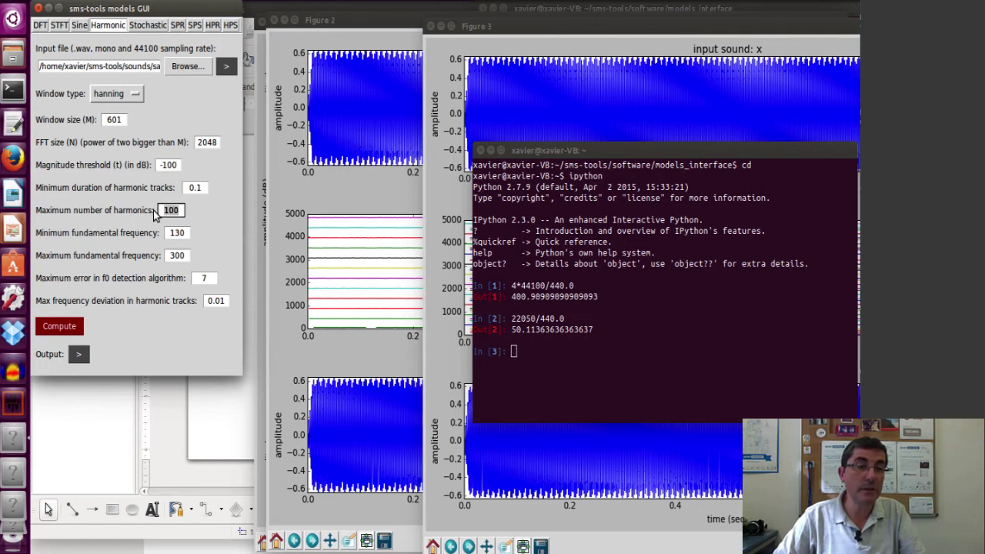
text(50)
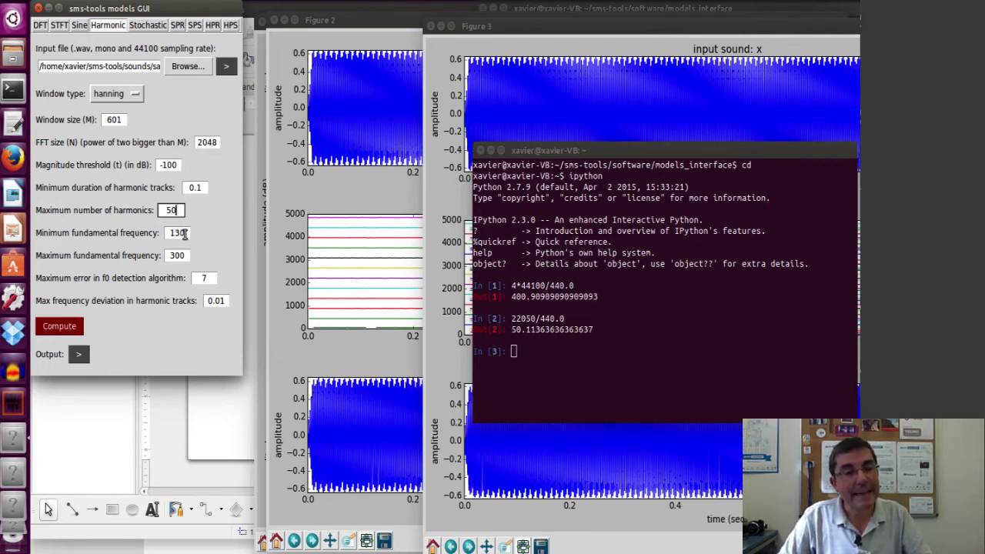
drag(185, 234, 165, 237)
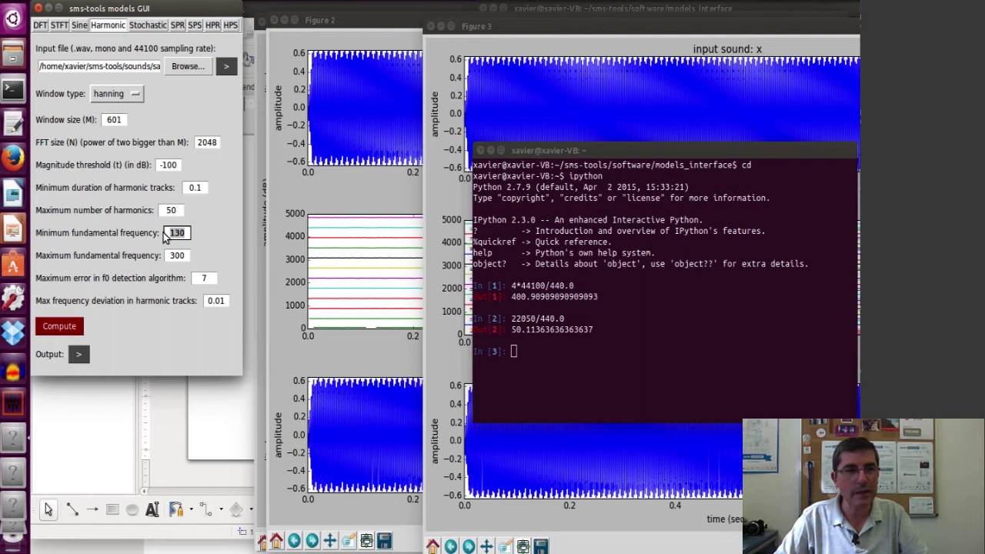
text(100)
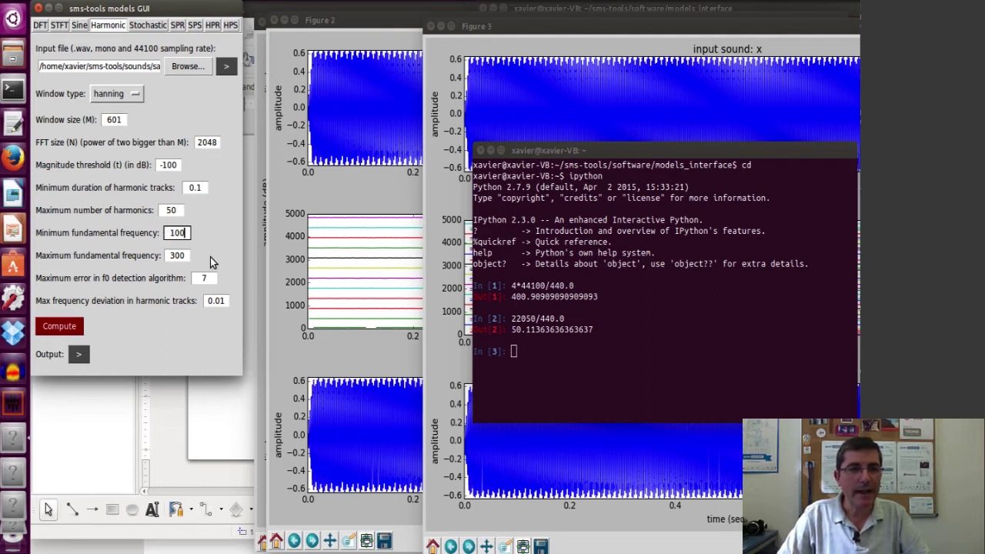
drag(184, 256, 166, 254)
text(600)
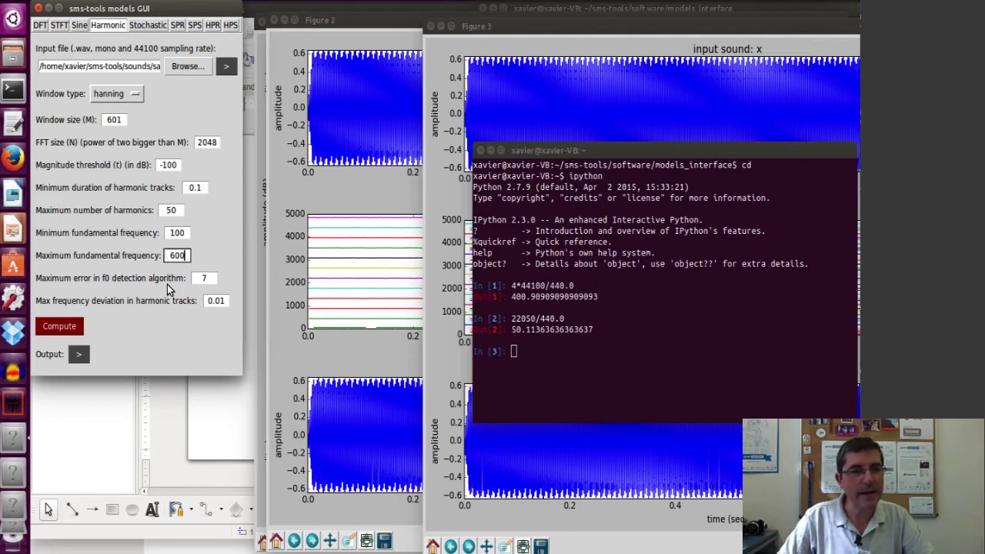
click(54, 332)
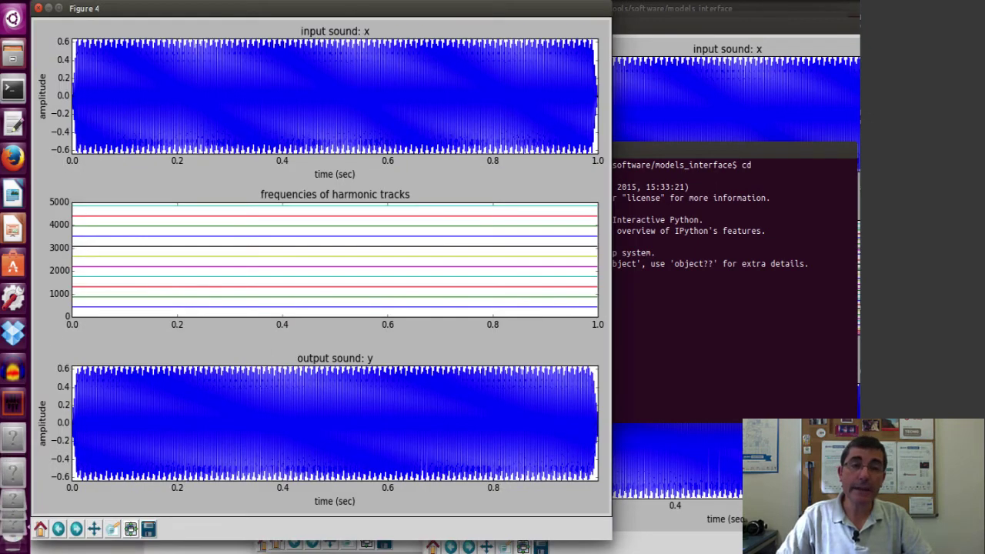
Step: Move Figure 4 aside, minimize the old Figure 2, and reposition Figure 4 to view its harmonic tracks
drag(307, 11, 586, 31)
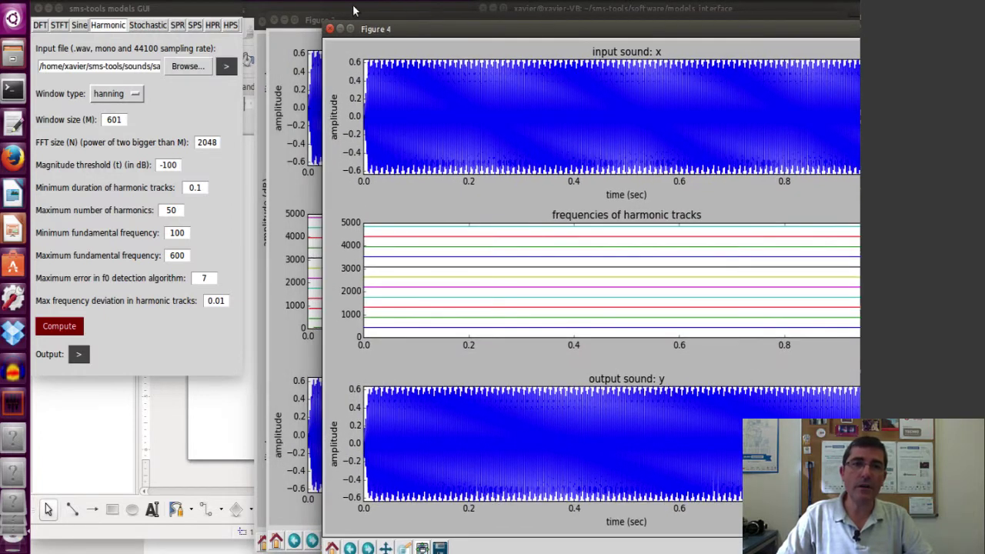
click(285, 25)
click(284, 22)
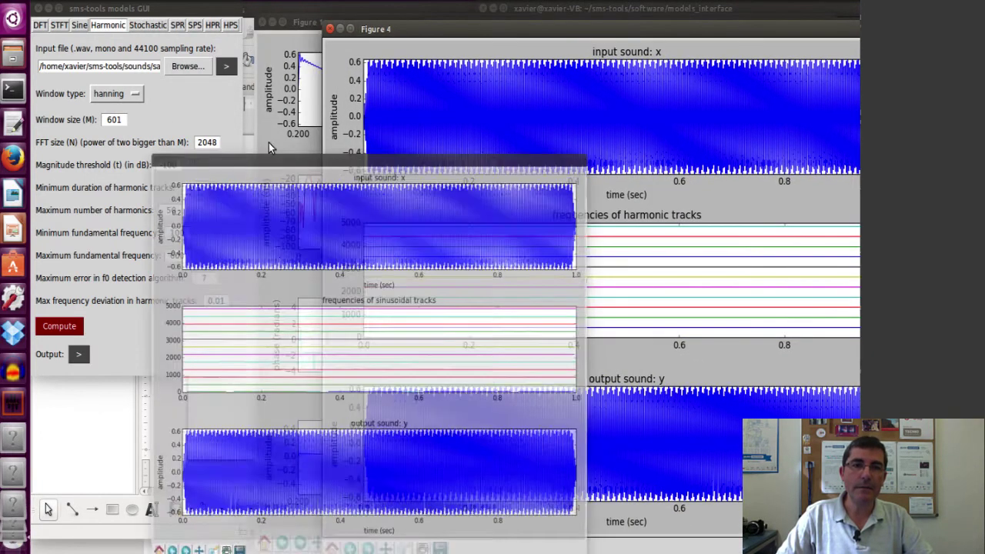
drag(408, 29, 362, 23)
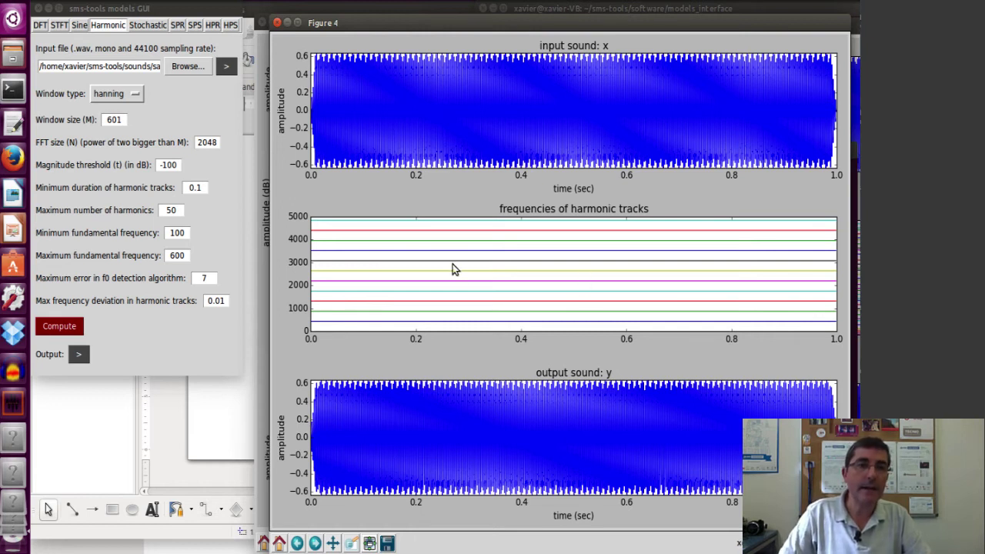
Step: Rerun the Harmonic model with a 401-sample hamming window and move Figure 5 aside
click(111, 121)
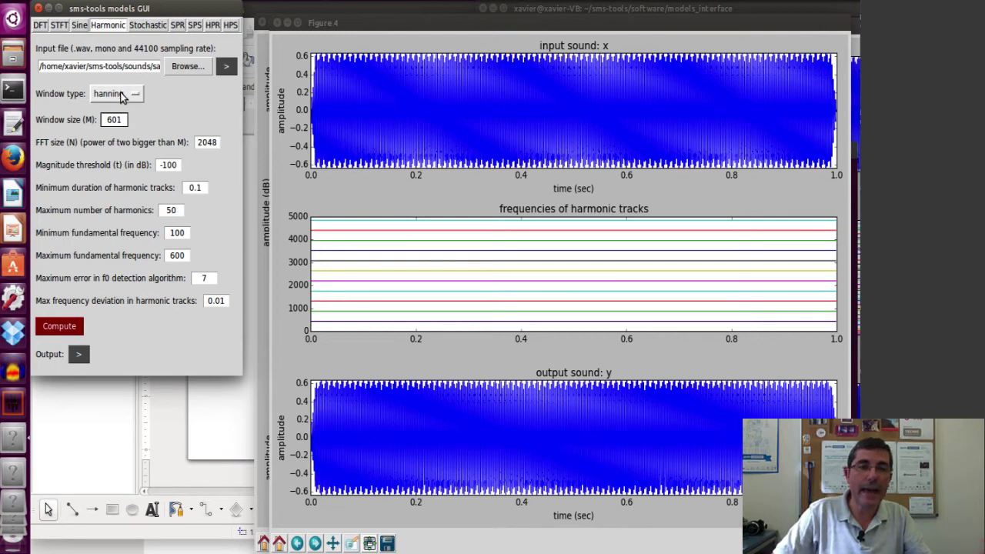
click(130, 94)
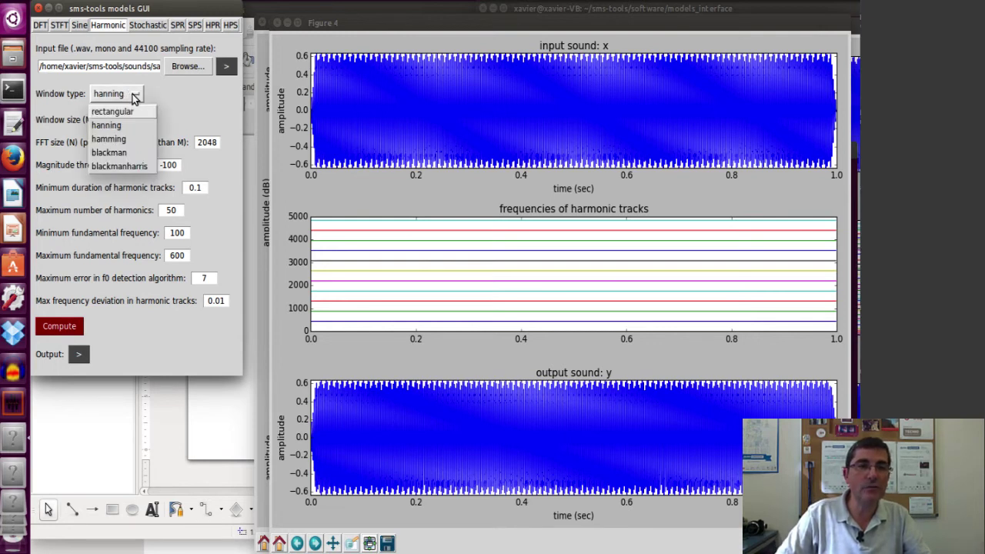
click(127, 138)
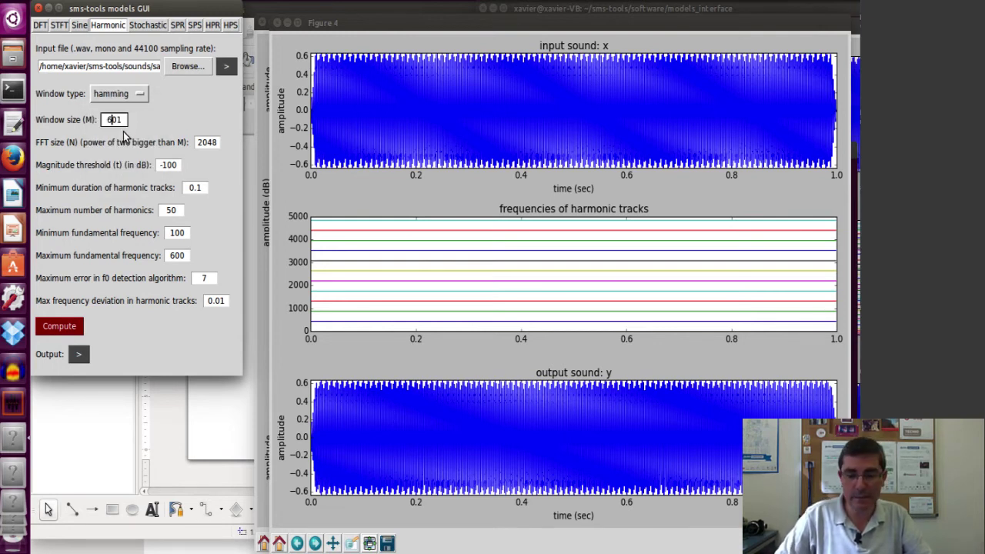
text(4)
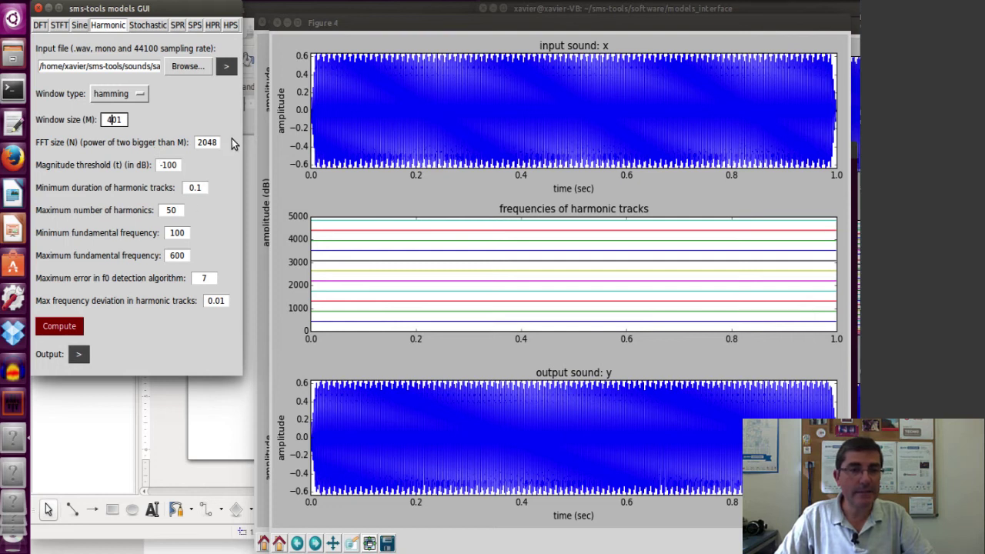
click(71, 328)
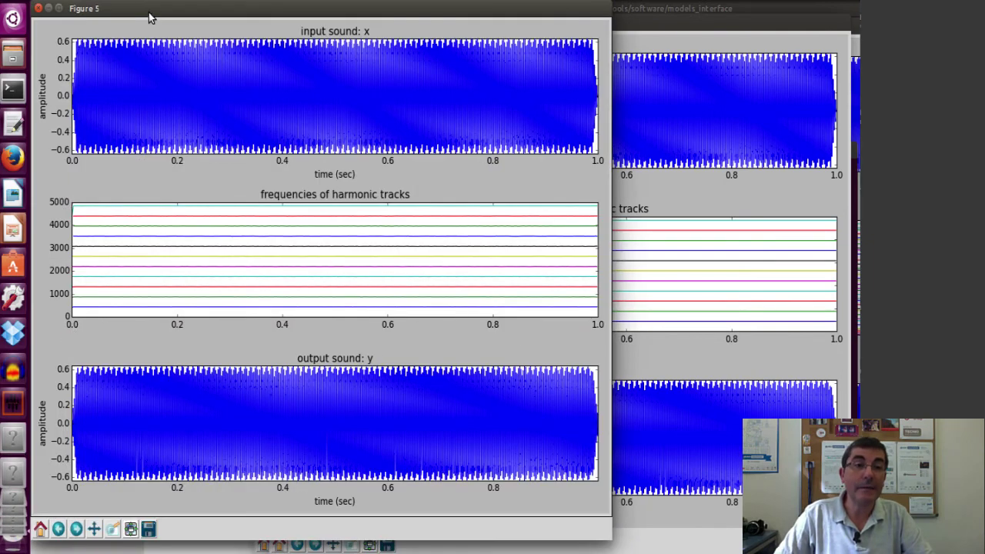
drag(150, 17, 368, 25)
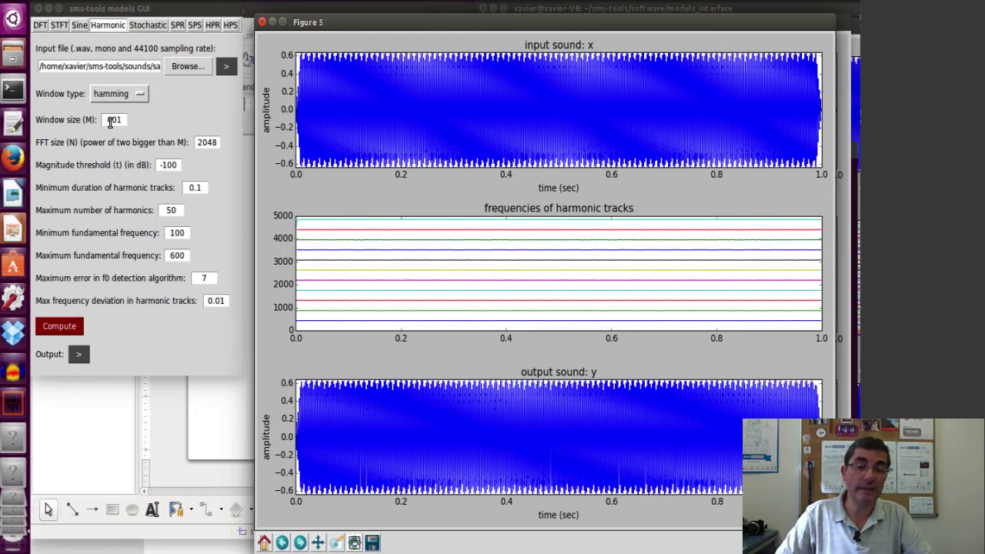
Step: Play the synthesized output, then the original input, then the output again
click(79, 354)
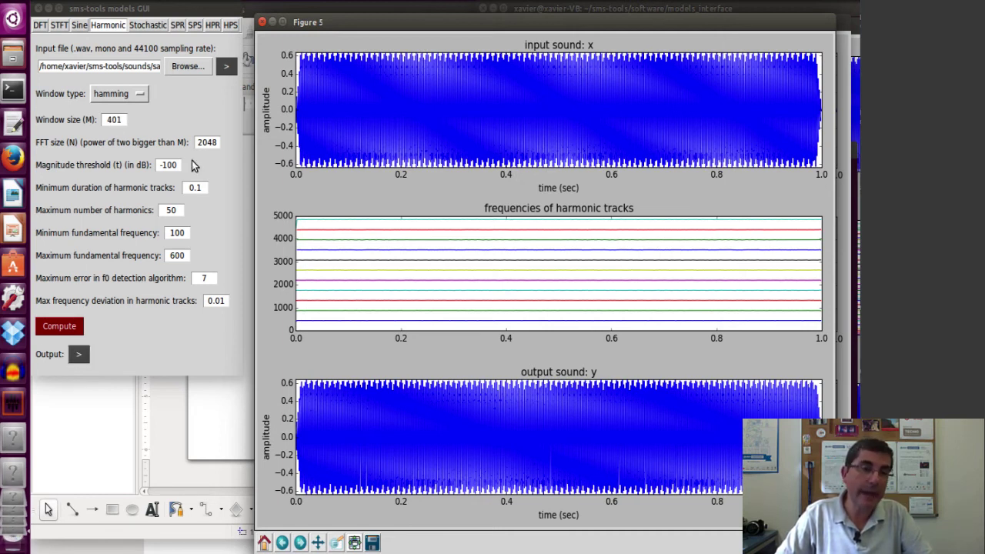
click(229, 70)
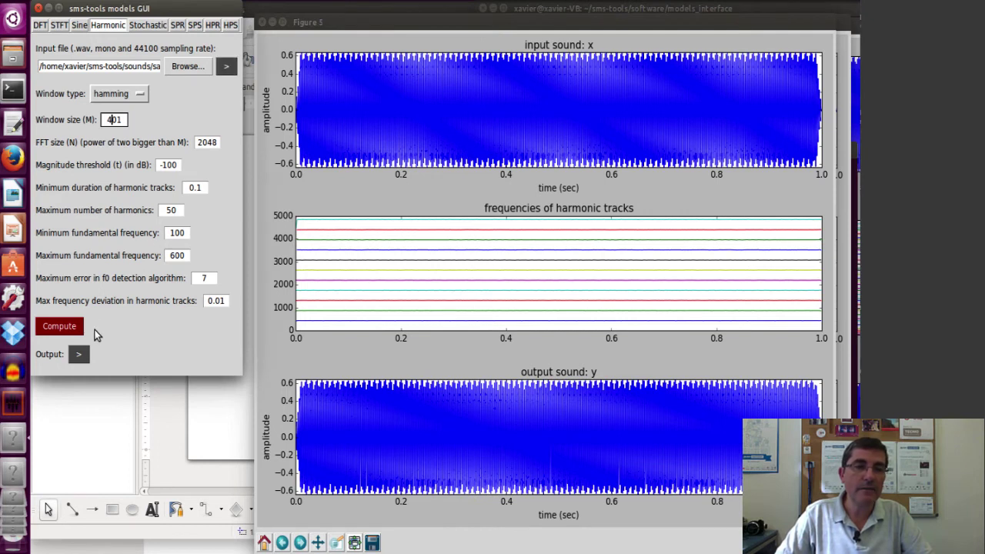
click(77, 356)
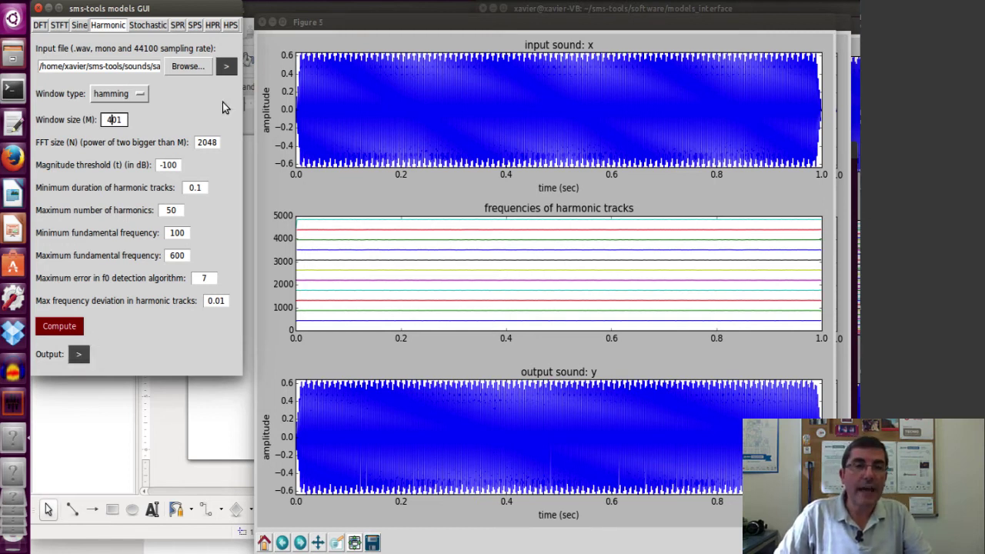
Step: Close the harmonic Figures 5 and 4 and the old DFT Figure 1
click(262, 22)
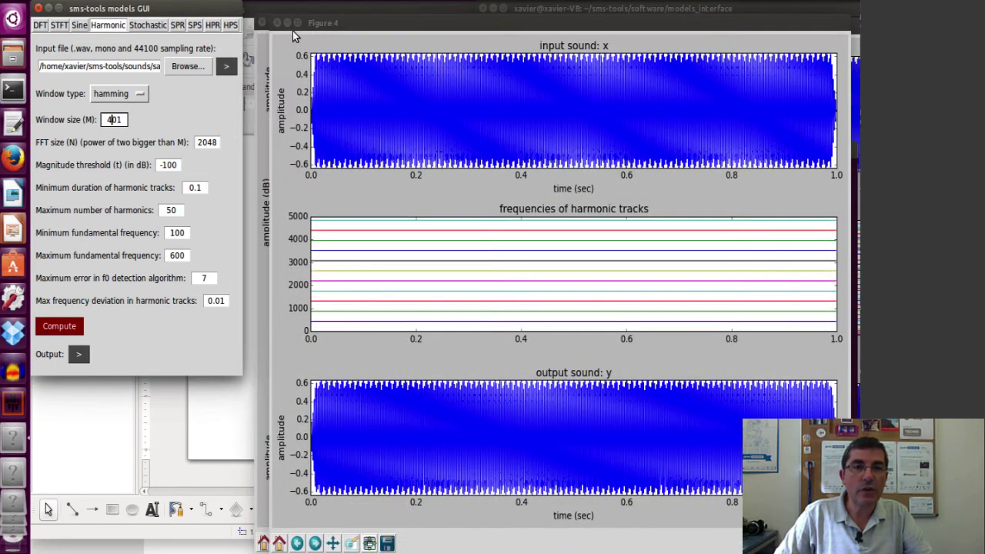
click(277, 23)
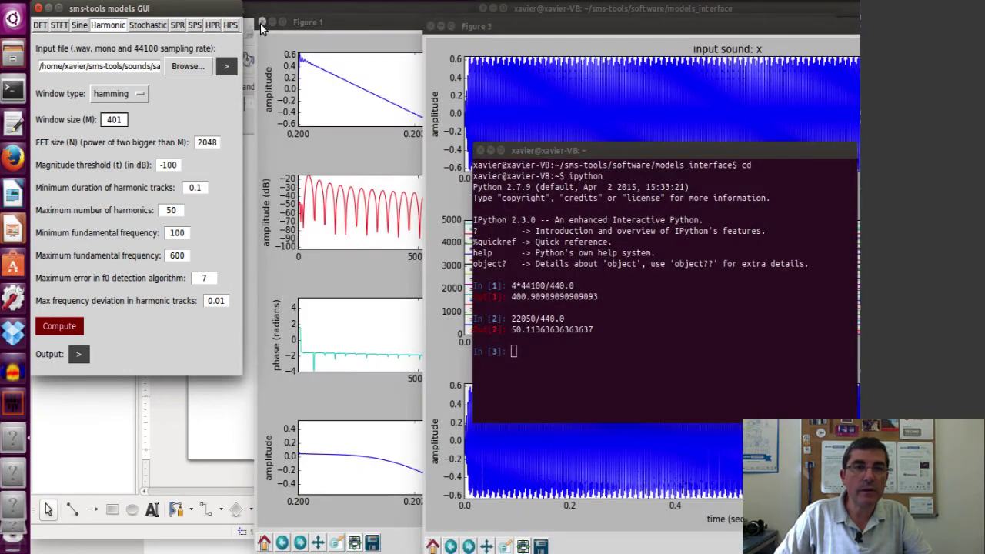
click(262, 23)
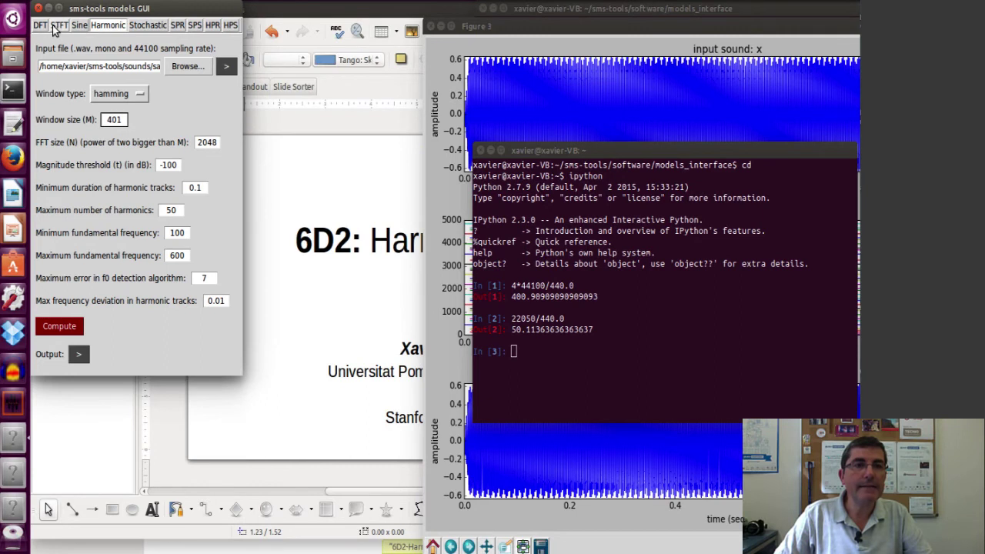
Step: Load violin-B3.wav as the input sound on the DFT tab
click(42, 29)
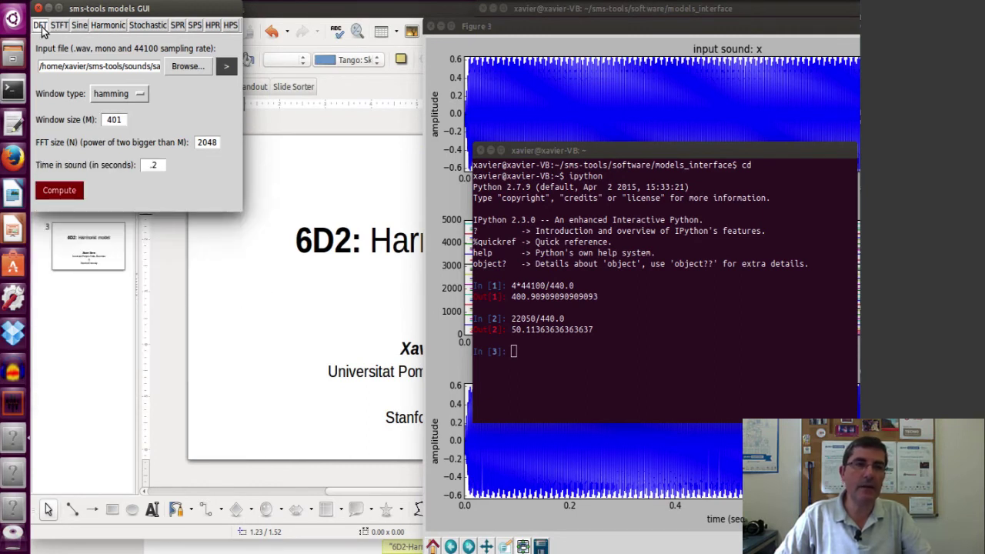
click(194, 65)
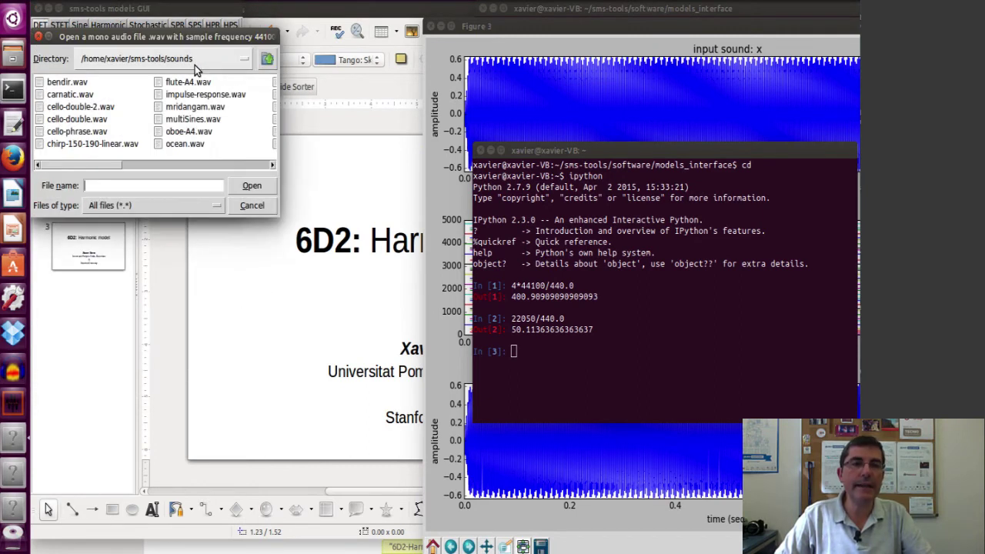
drag(109, 167, 255, 166)
click(224, 132)
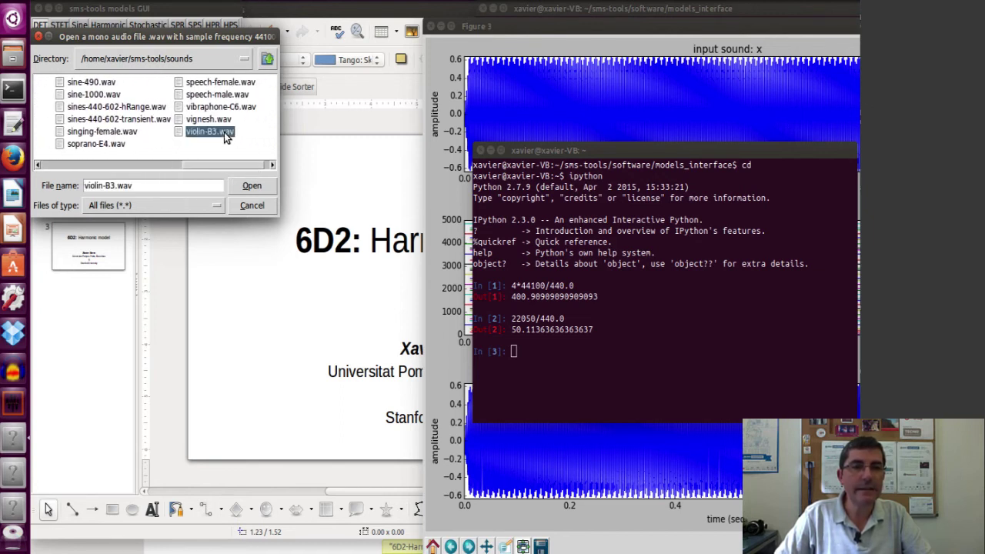
click(245, 187)
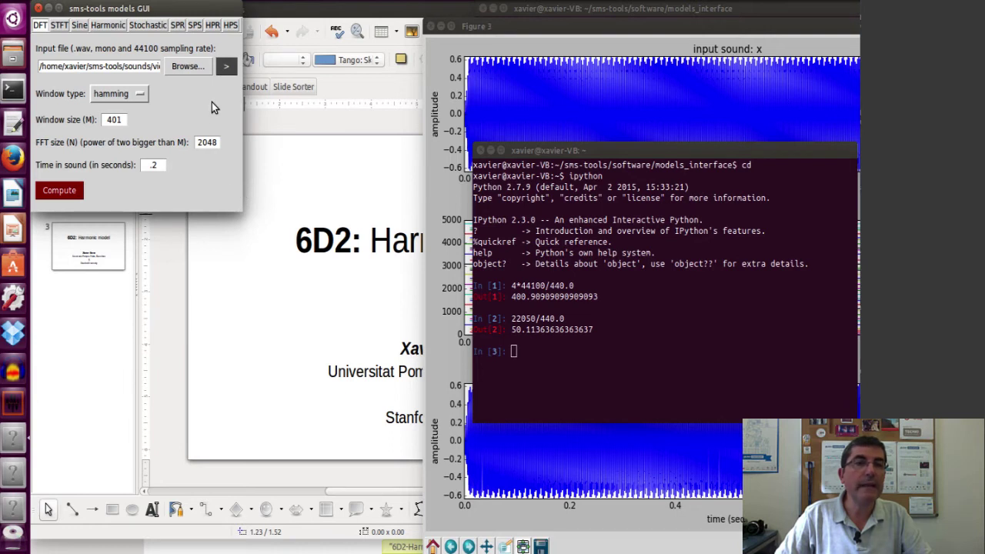
Step: Play the violin-B3.wav input sound and raise the IPython terminal
click(227, 70)
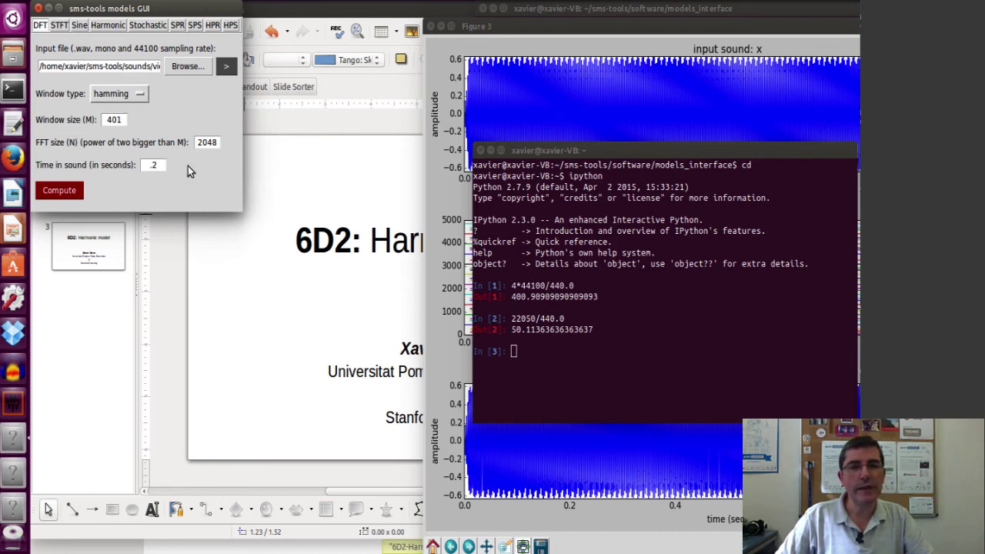
click(602, 308)
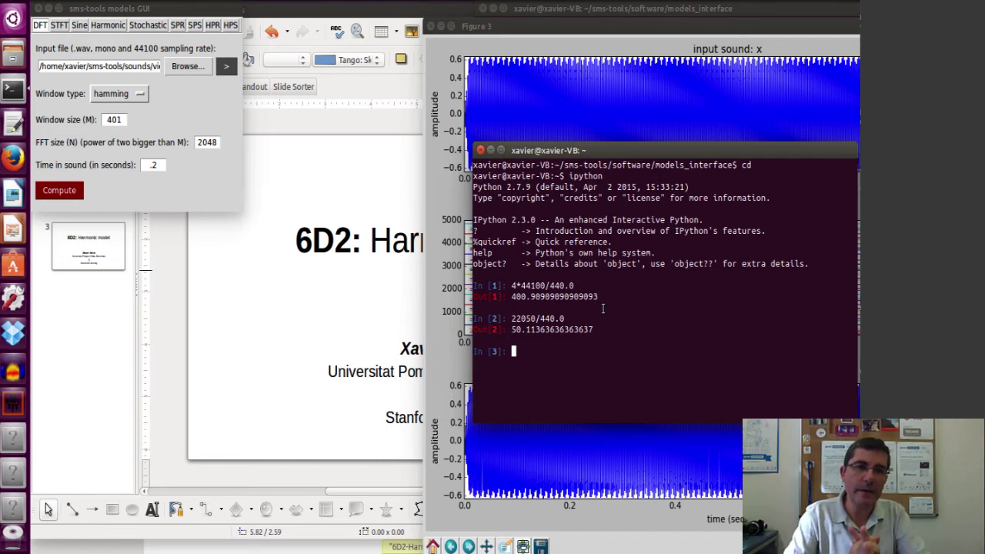
Step: Evaluate 4*44100/246.0 in IPython, giving about 717 samples
text(4)
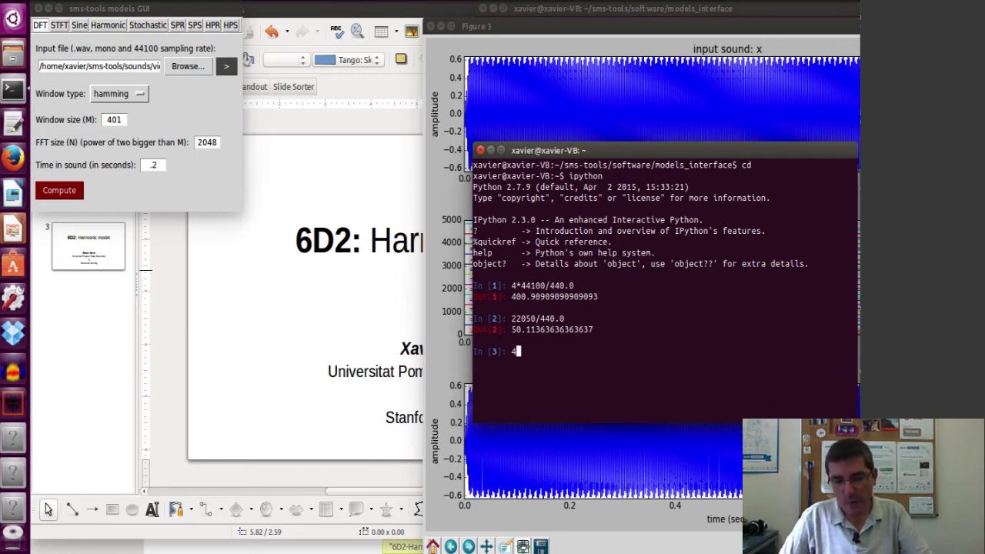
text(*4)
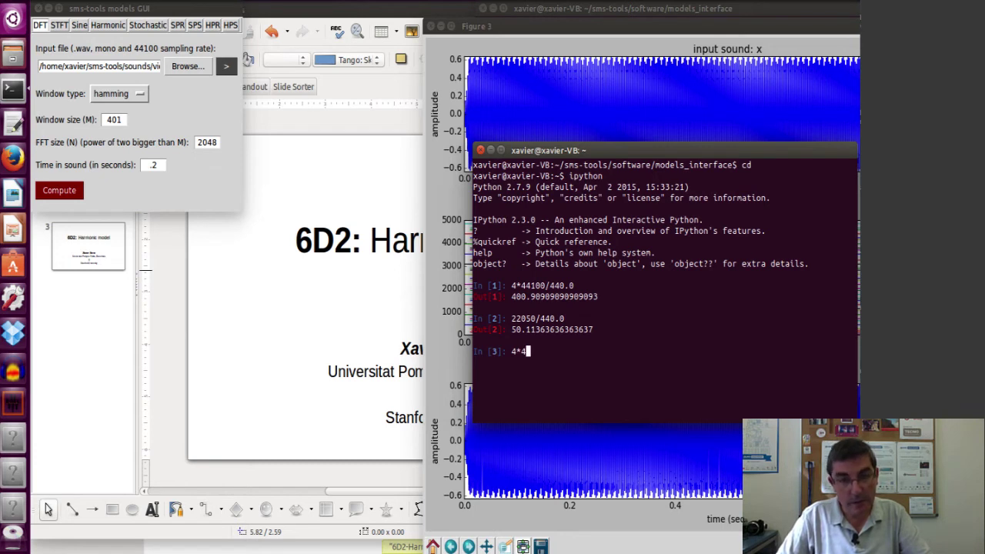
text(4100/246.0)
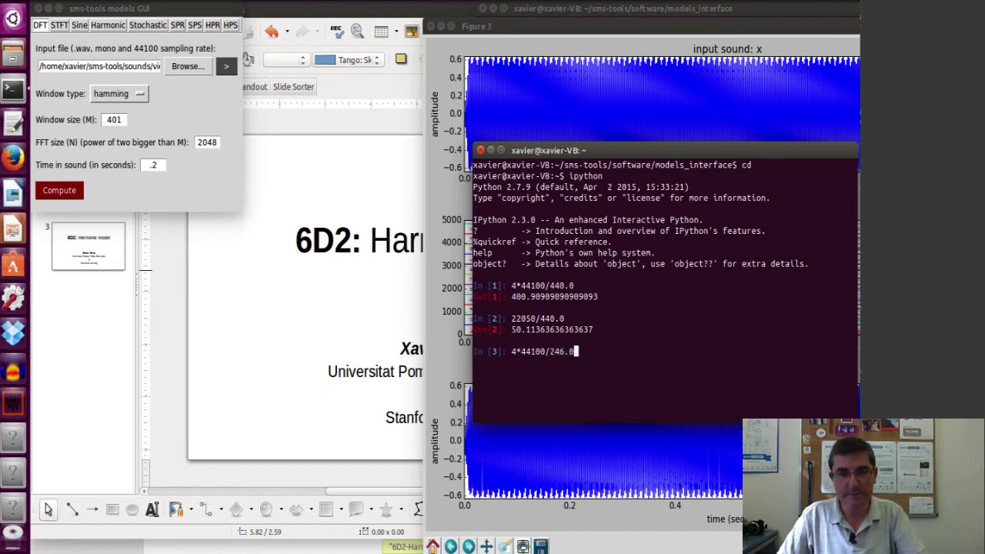
key(Return)
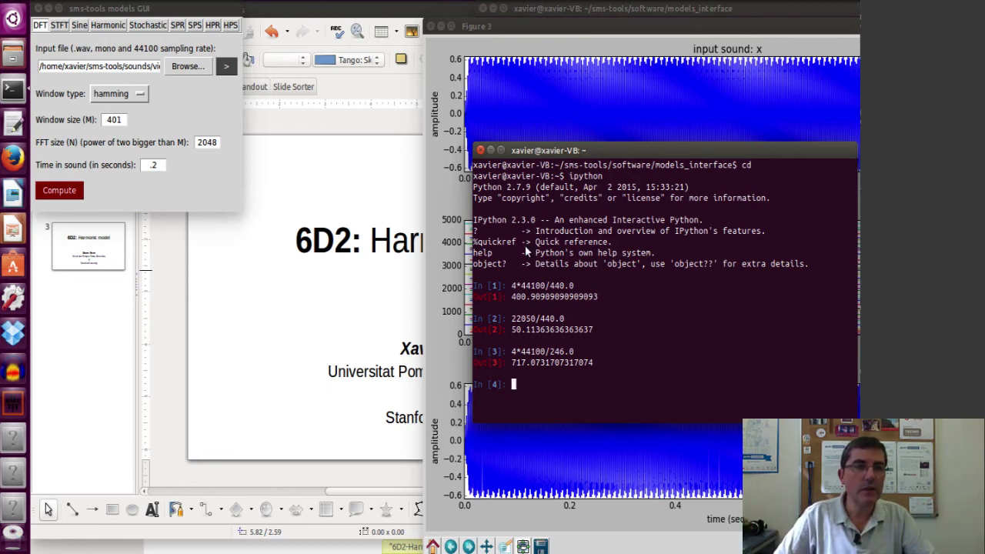
Step: Compute the DFT with a 717-sample window at time 0.5 s
click(112, 120)
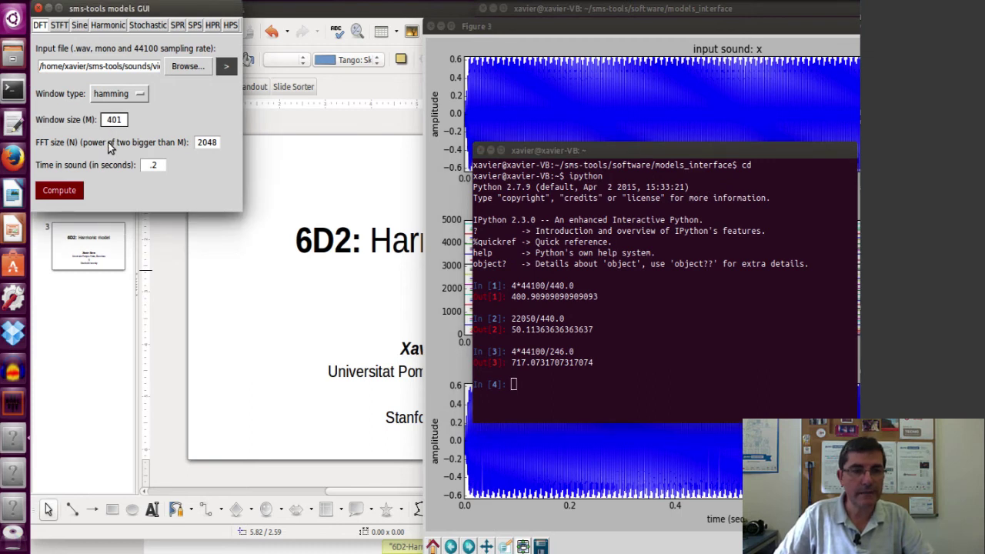
drag(124, 119, 102, 116)
text(717)
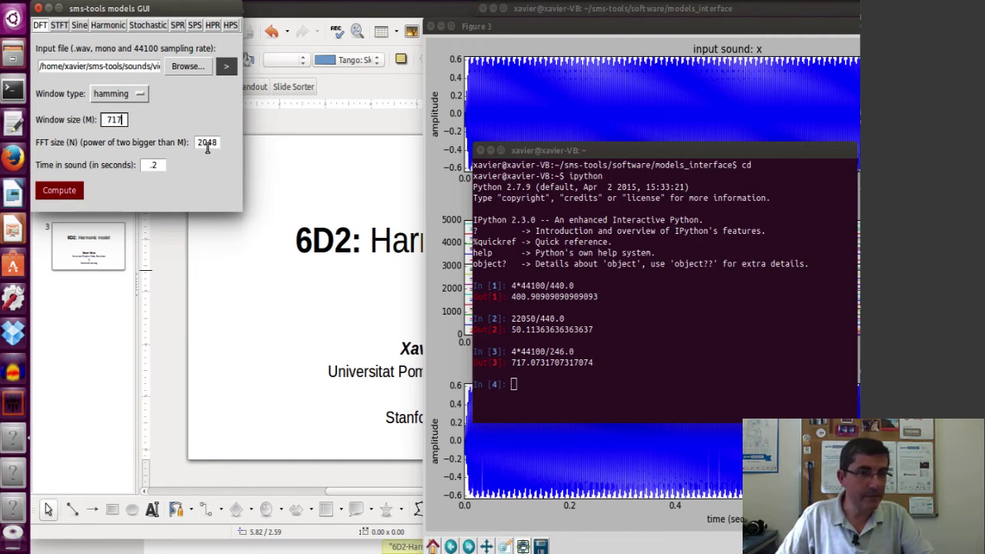
click(153, 167)
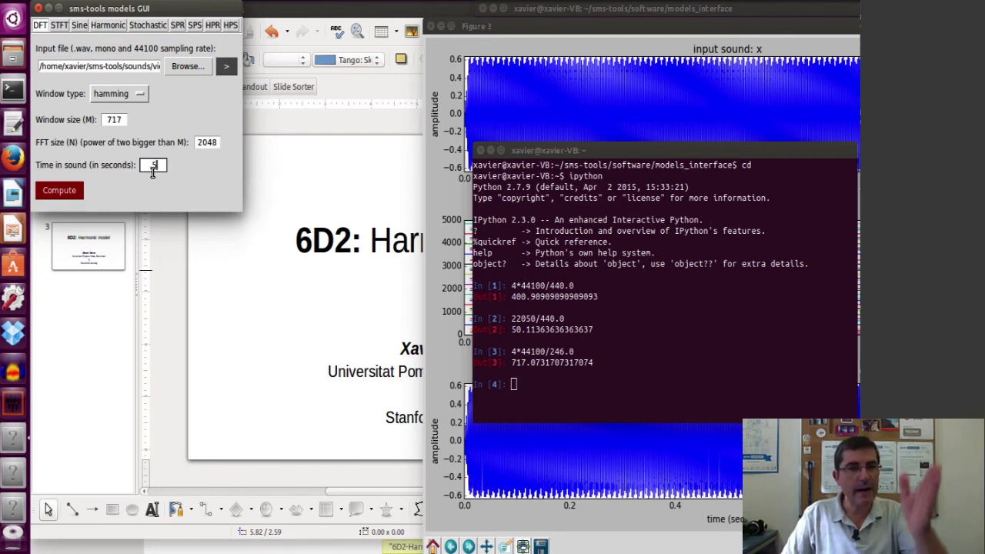
click(53, 192)
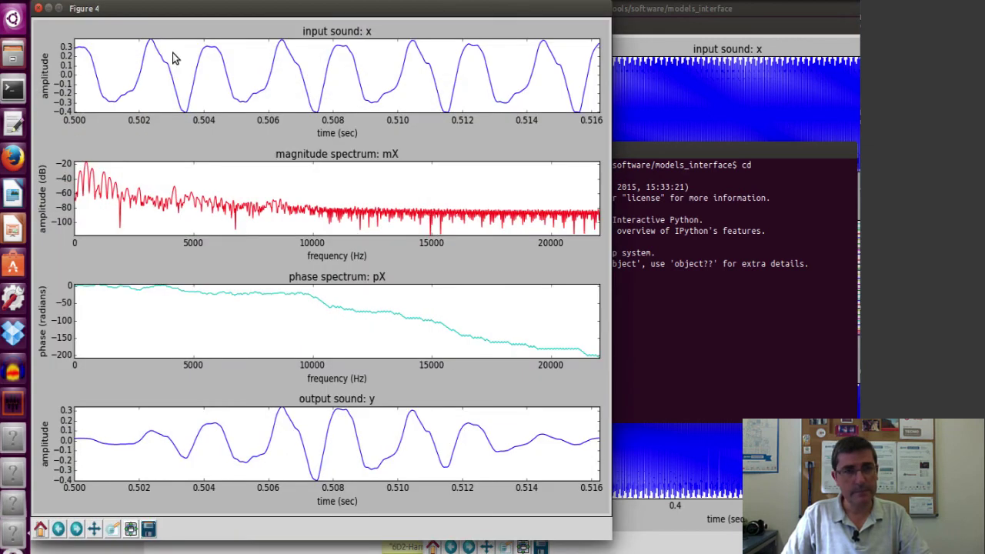
Step: Zoom Figure 4's magnitude spectrum onto its low-frequency harmonic peaks
drag(192, 12, 416, 27)
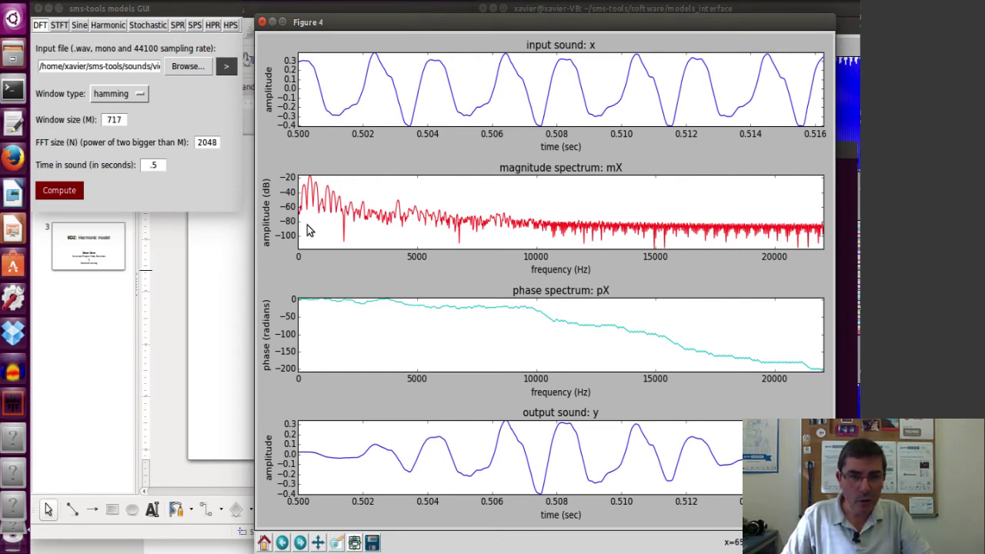
click(336, 543)
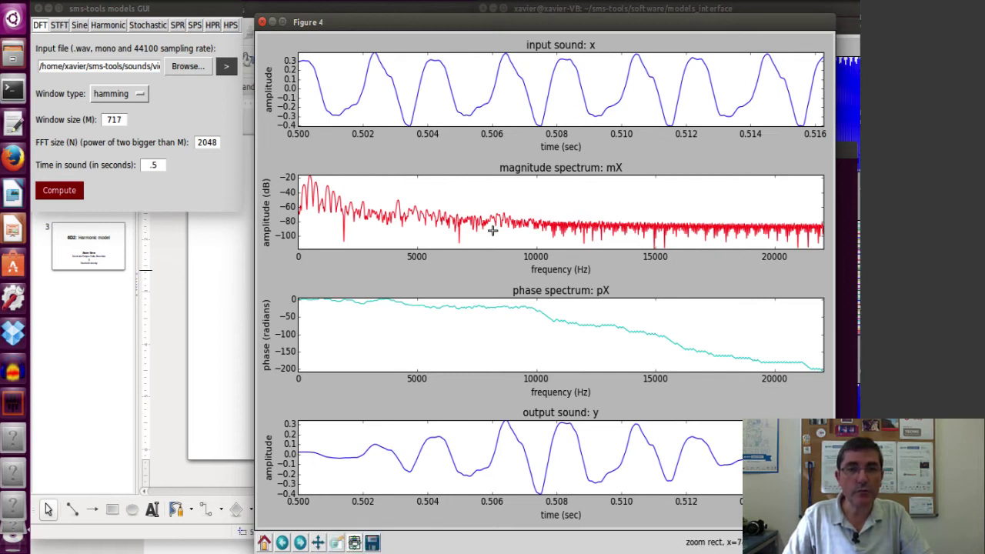
drag(511, 229, 289, 181)
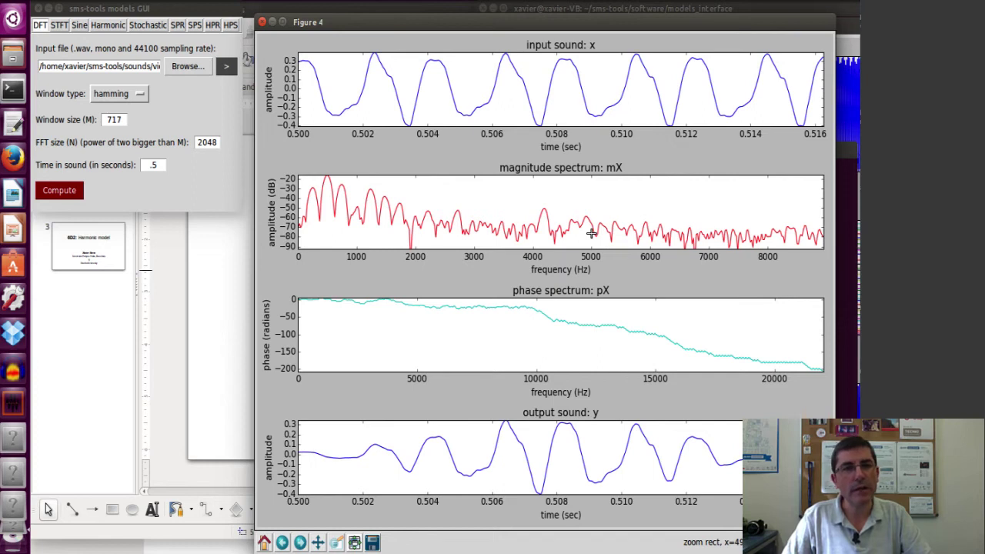
Step: Switch the DFT window type to blackman and raise the IPython terminal
click(124, 95)
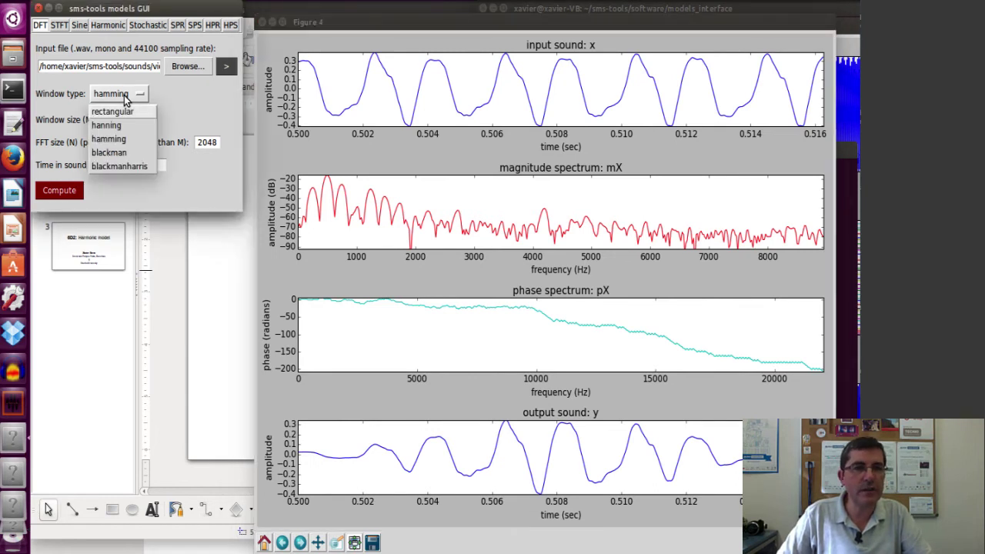
click(127, 153)
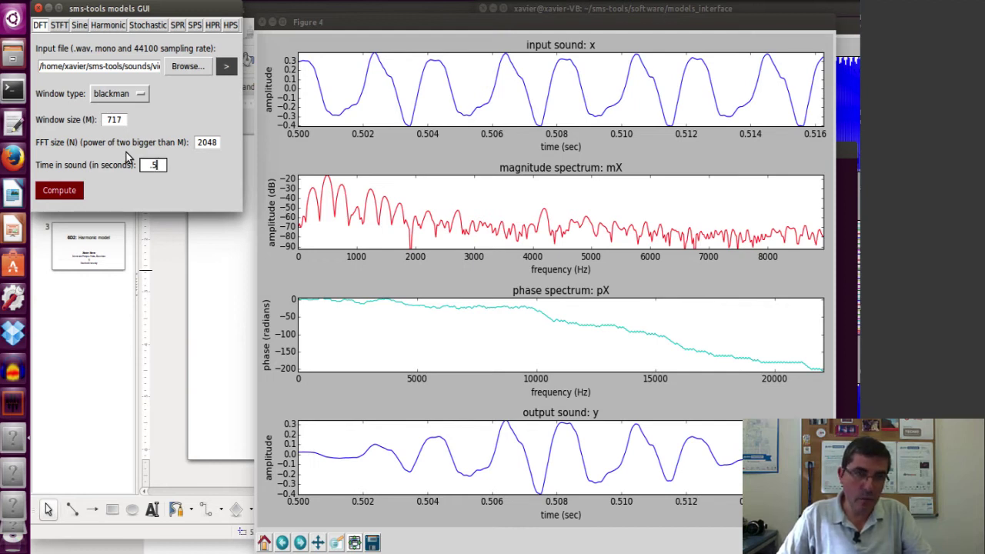
click(11, 89)
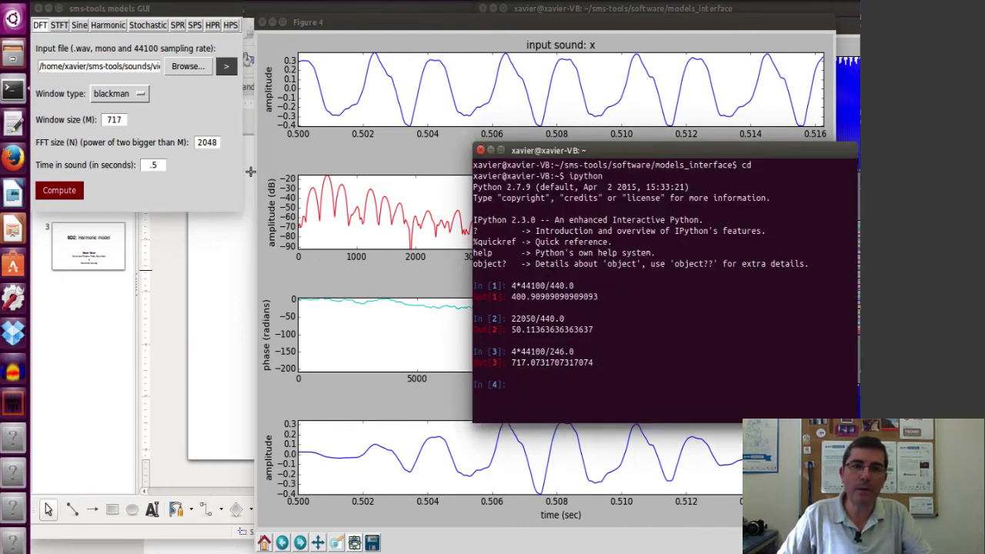
Step: Edit the recalled calculation to 6*44100/246.0, getting about 1075.61 samples
key(Up)
key(Left)
key(Left)
key(Left)
key(Left)
key(Left)
key(Left)
key(Left)
key(Left)
key(Left)
key(Left)
key(Left)
key(Left)
key(Left)
key(Right)
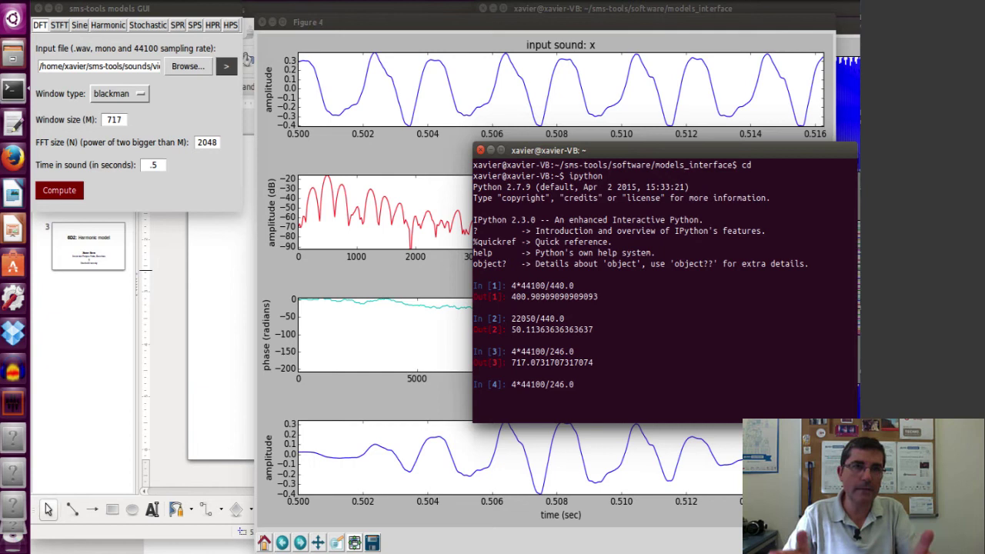
key(BackSpace)
text(6)
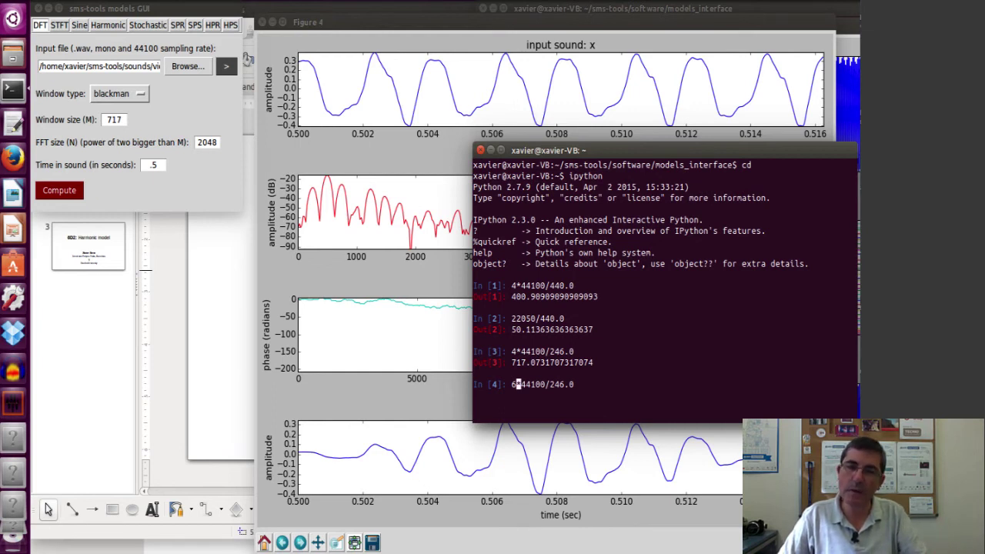
key(Return)
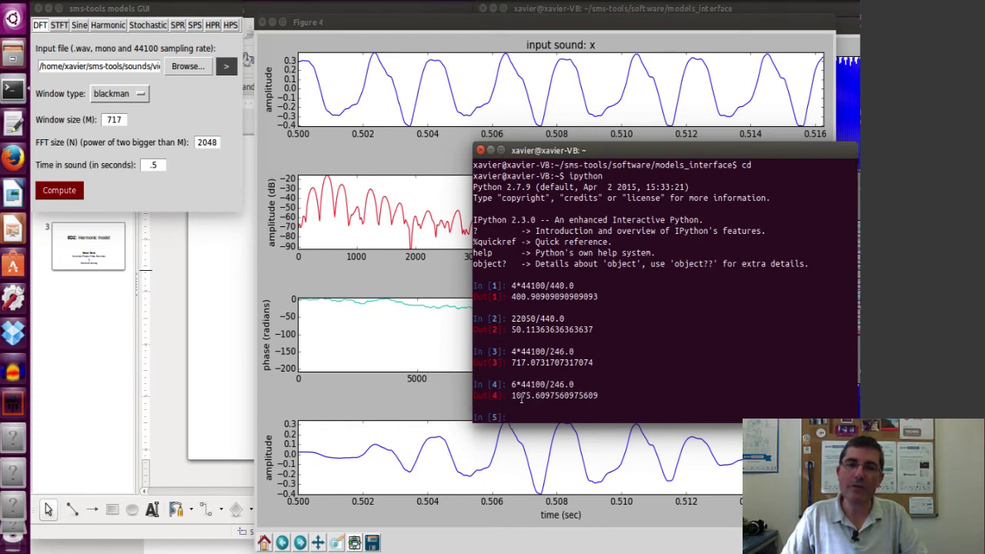
click(144, 130)
Step: Change the DFT window size from 717 to 1075 and recompute
drag(123, 120, 97, 124)
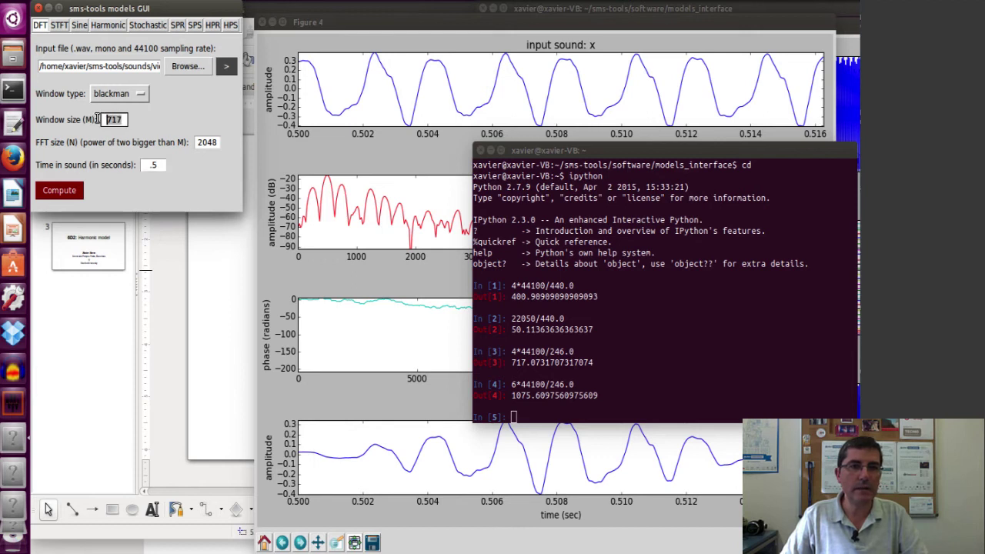
text(1075)
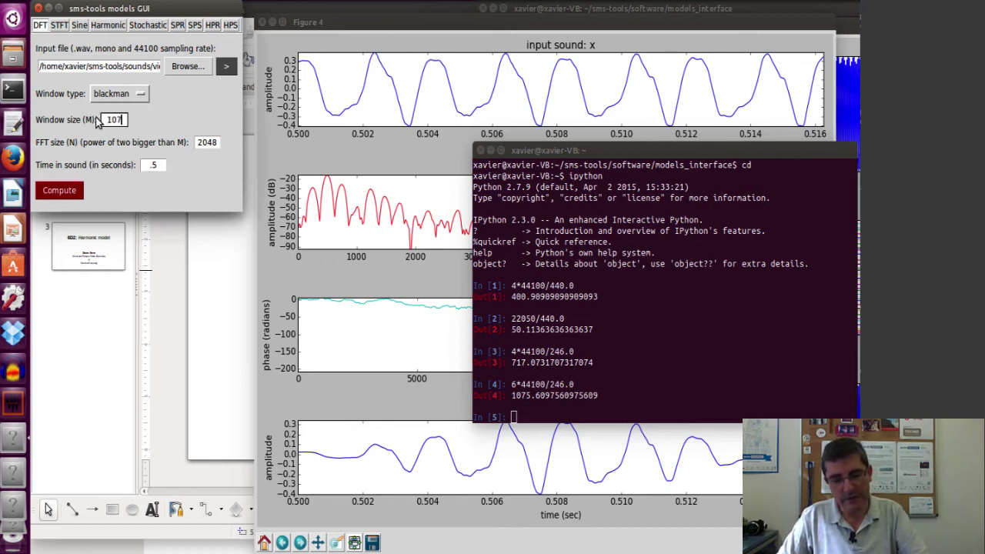
click(78, 191)
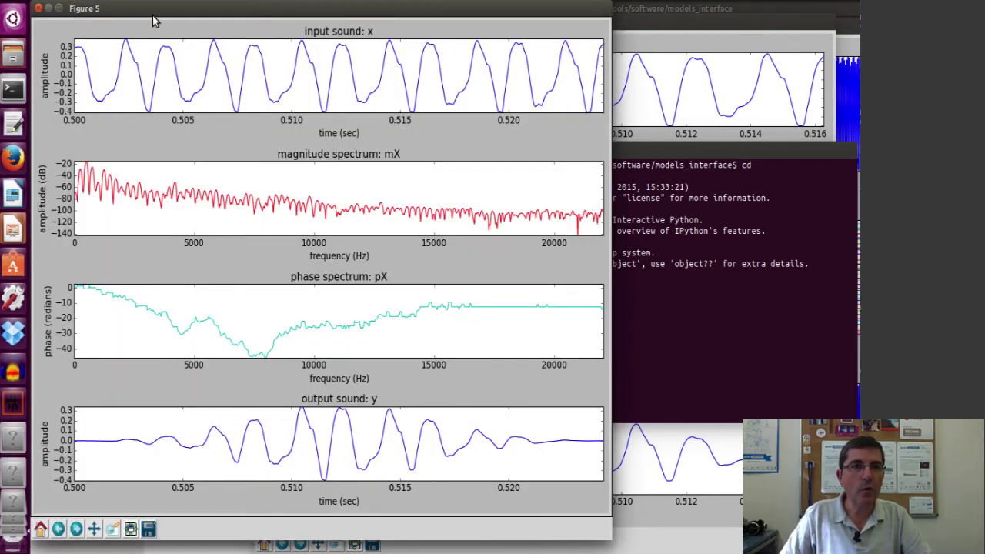
Step: Move Figure 5 aside, shift Figure 4 right, then raise Figure 5 to the screen top
drag(153, 16, 379, 263)
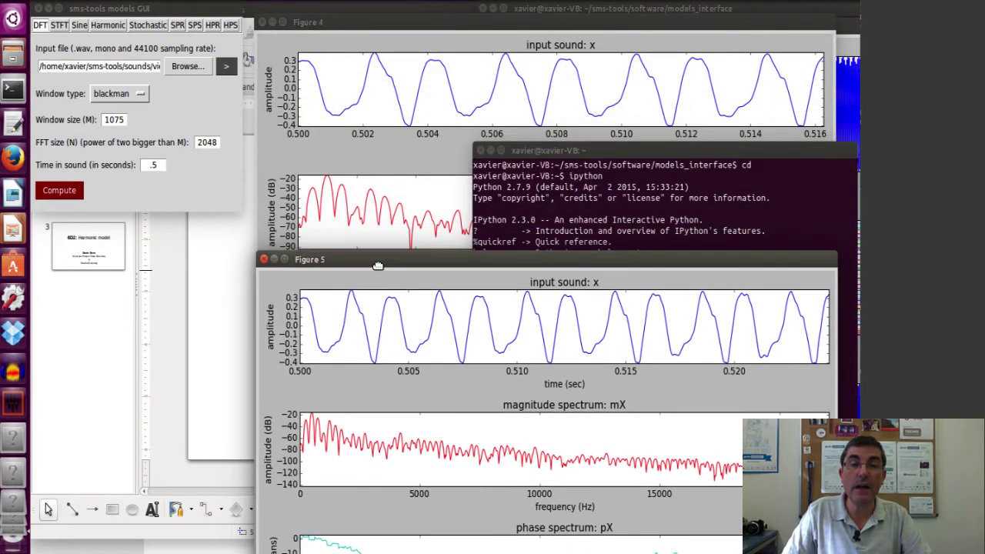
click(372, 21)
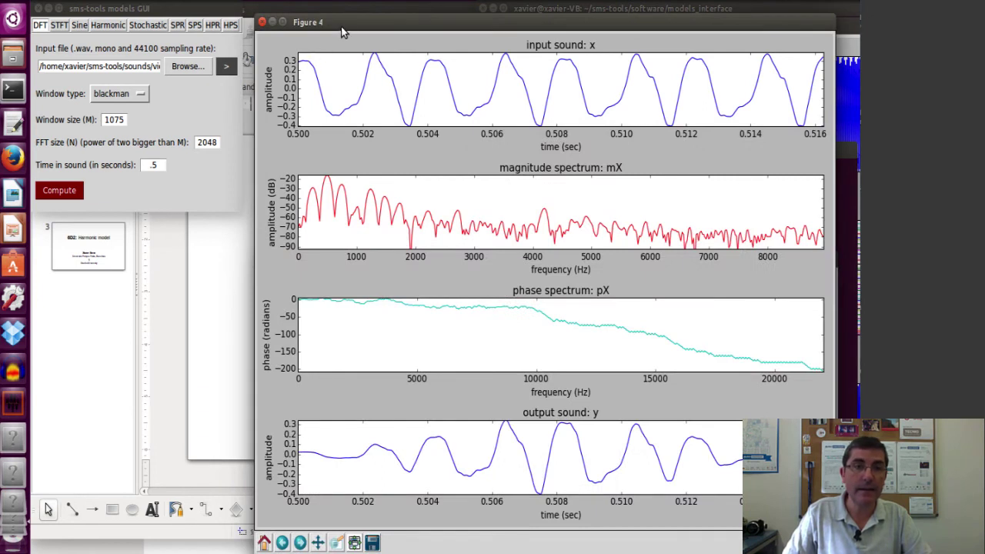
drag(339, 27, 376, 28)
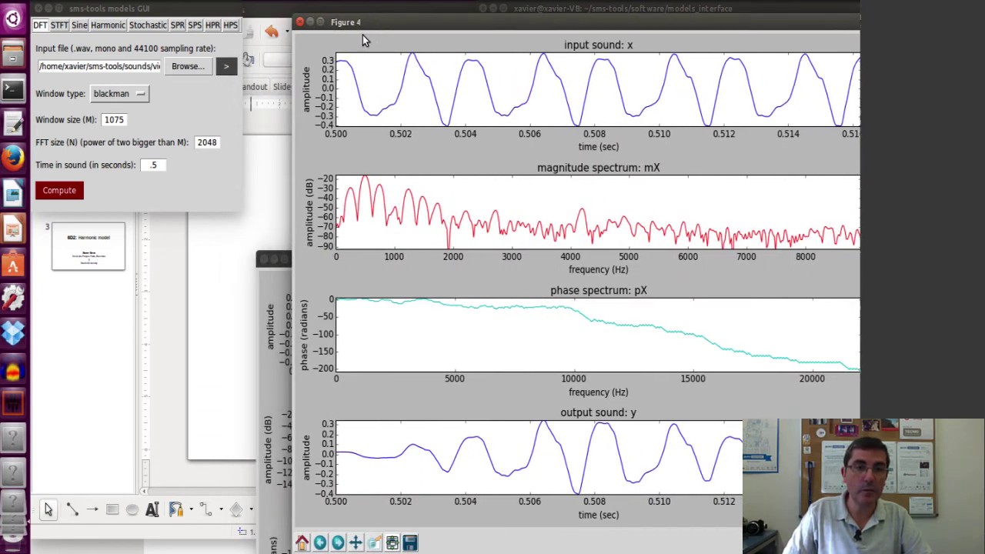
click(273, 292)
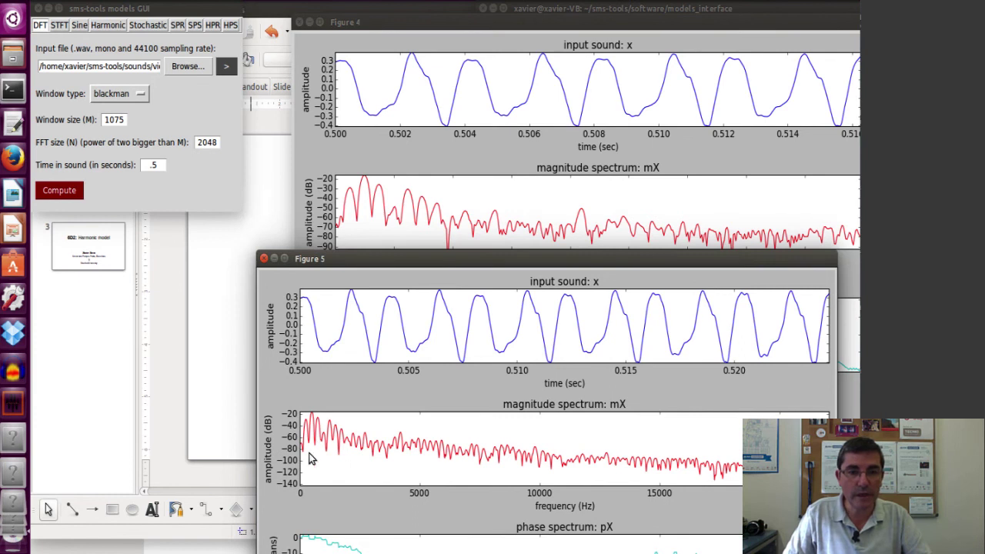
drag(477, 260, 473, 22)
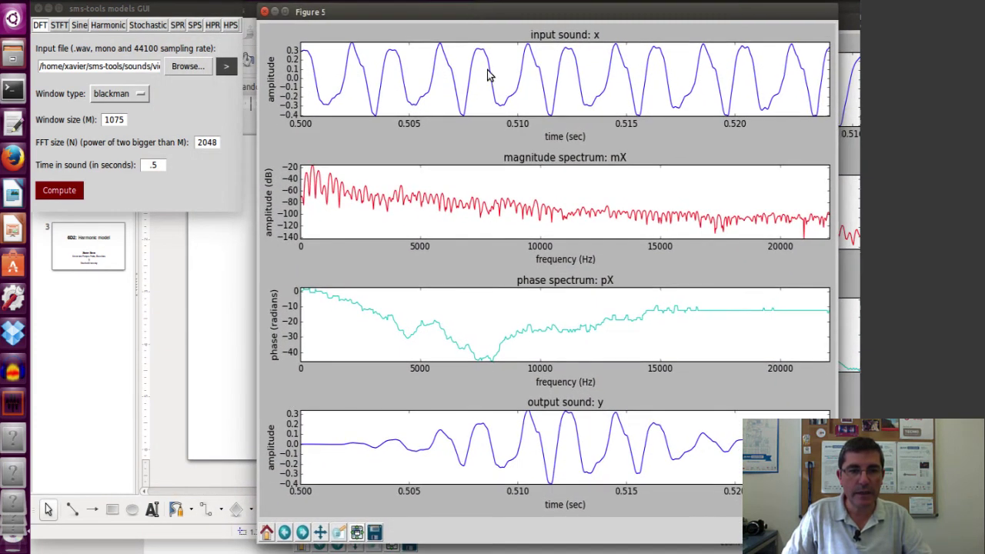
Step: Zoom Figure 5's magnitude spectrum below about 8000 Hz and set it beneath Figure 4
click(338, 533)
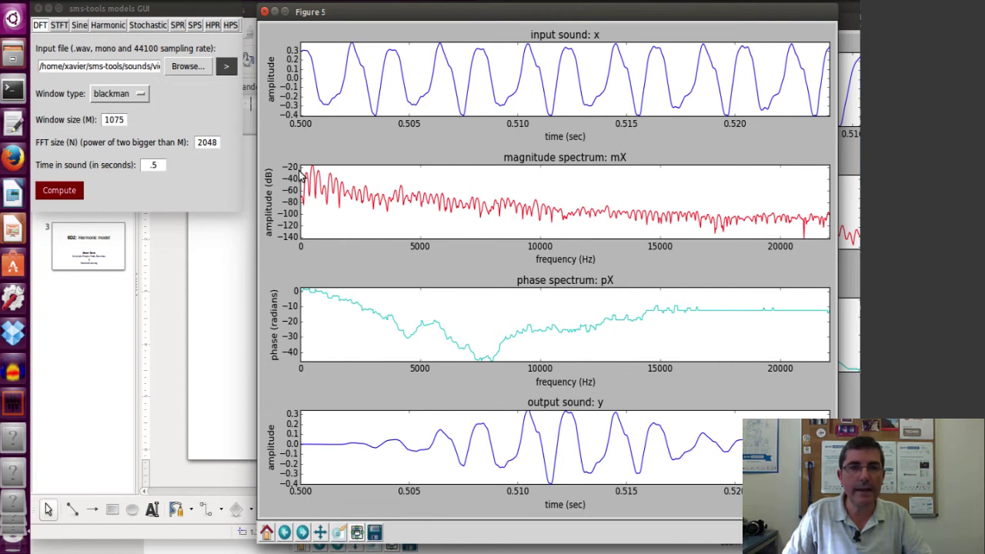
drag(303, 166, 497, 220)
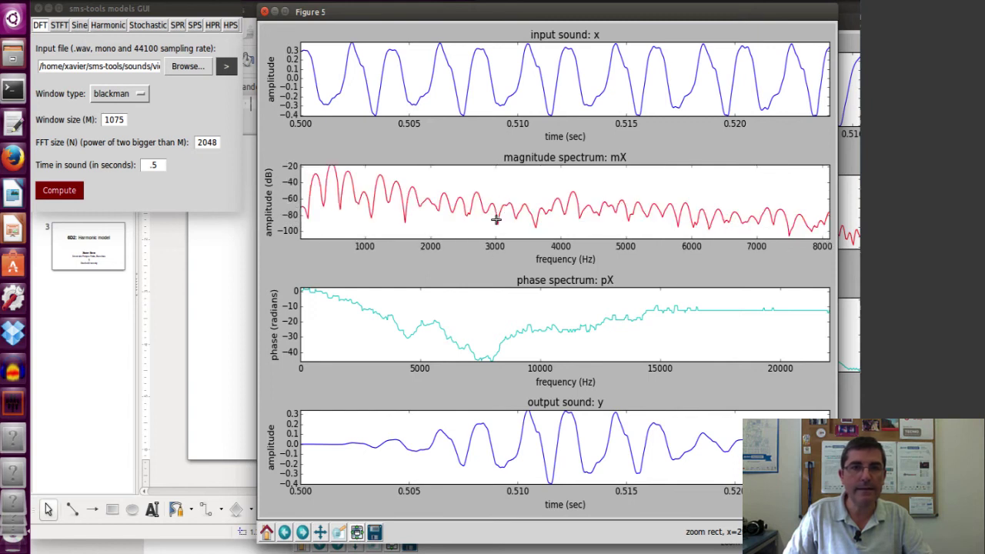
drag(495, 27, 529, 269)
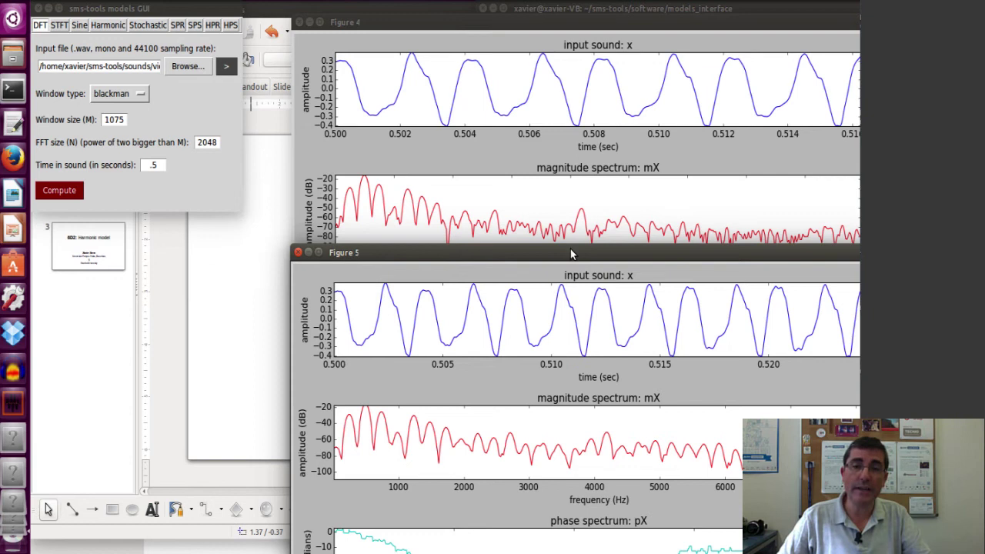
drag(570, 252, 558, 251)
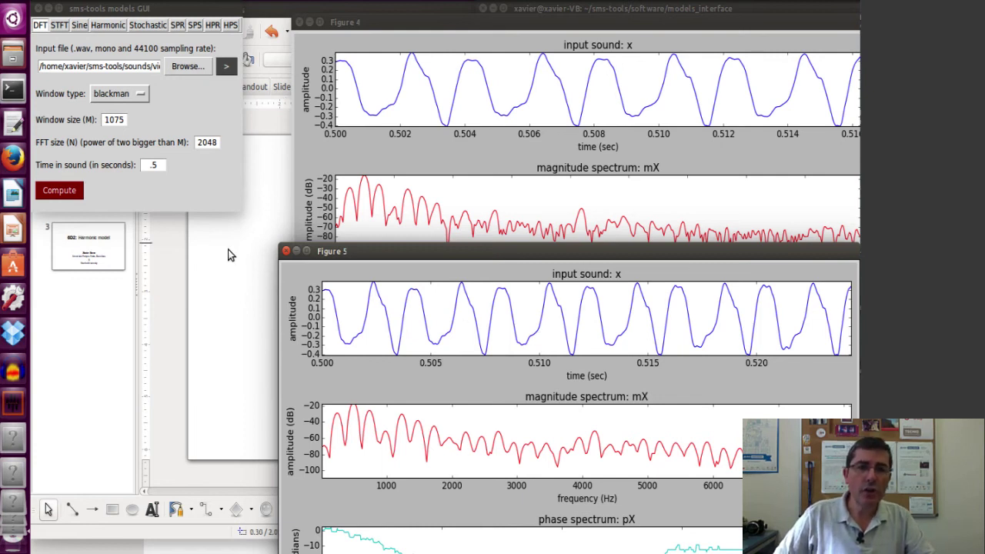
Step: Browse the sound files and load violin-B3.wav as the Harmonic model's input
click(105, 24)
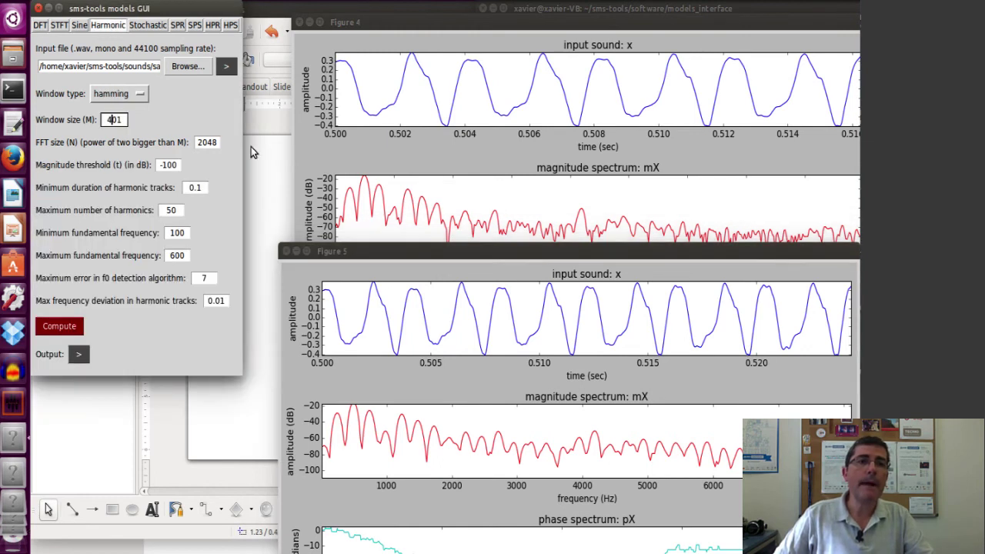
click(189, 68)
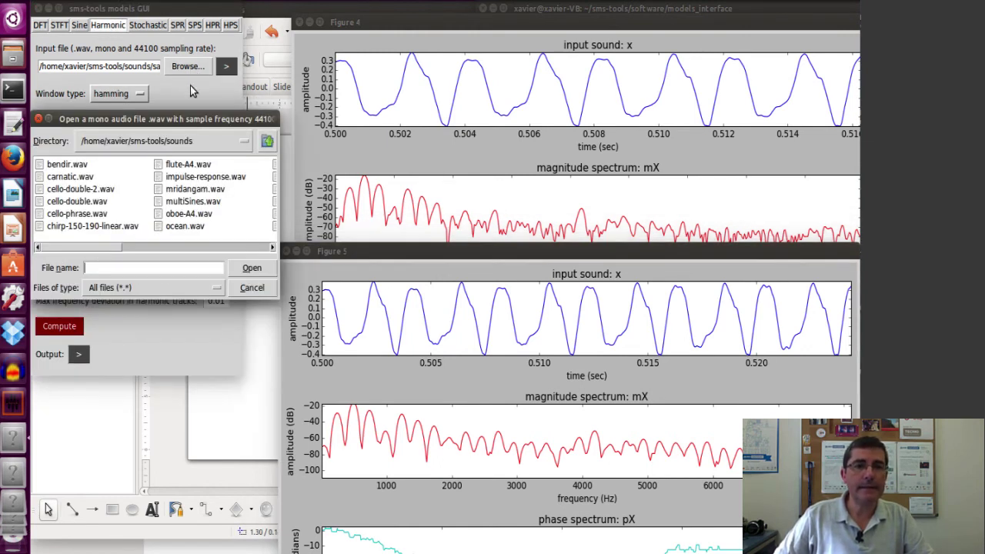
drag(106, 246, 247, 250)
click(219, 214)
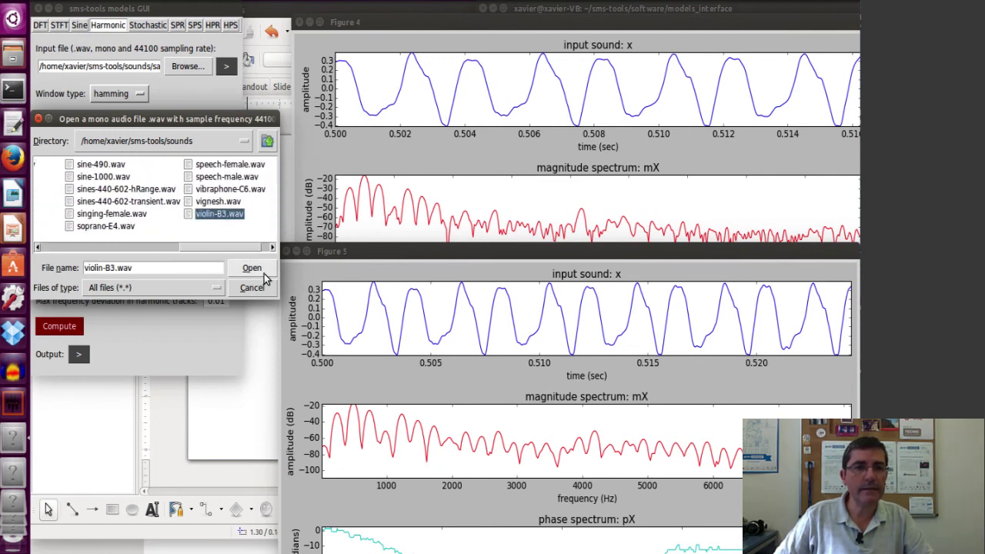
click(262, 272)
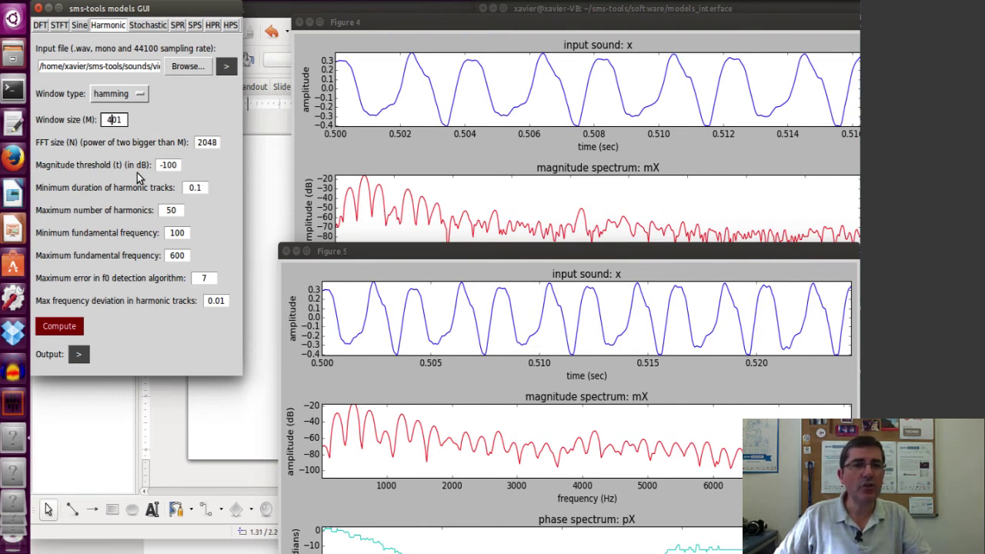
Step: Choose a blackman window and enter 1075 as the Harmonic window size
click(123, 94)
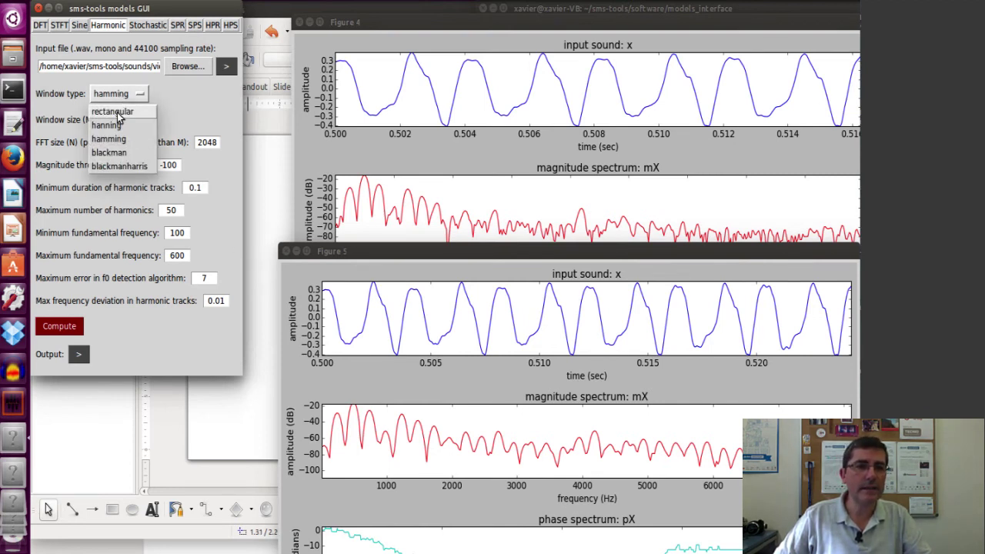
click(119, 153)
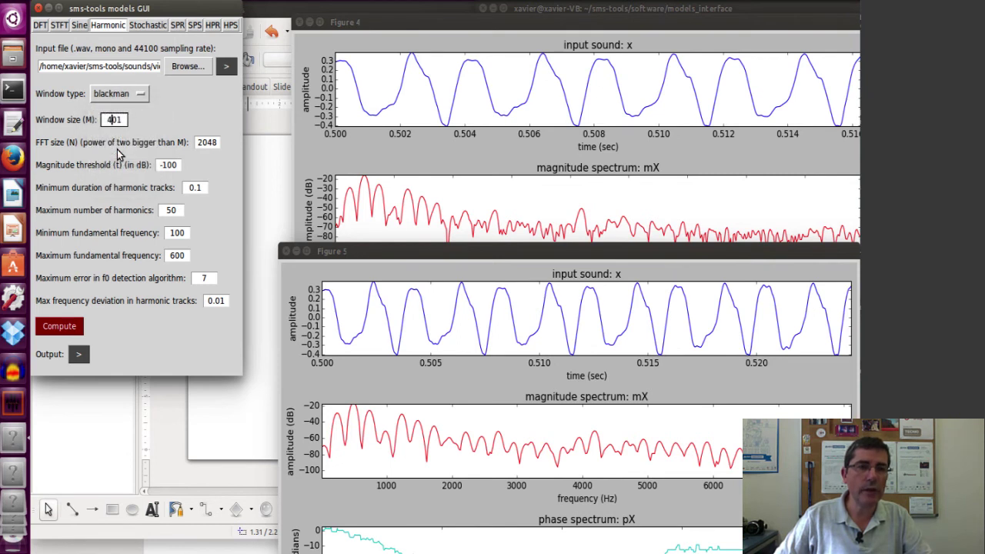
click(43, 27)
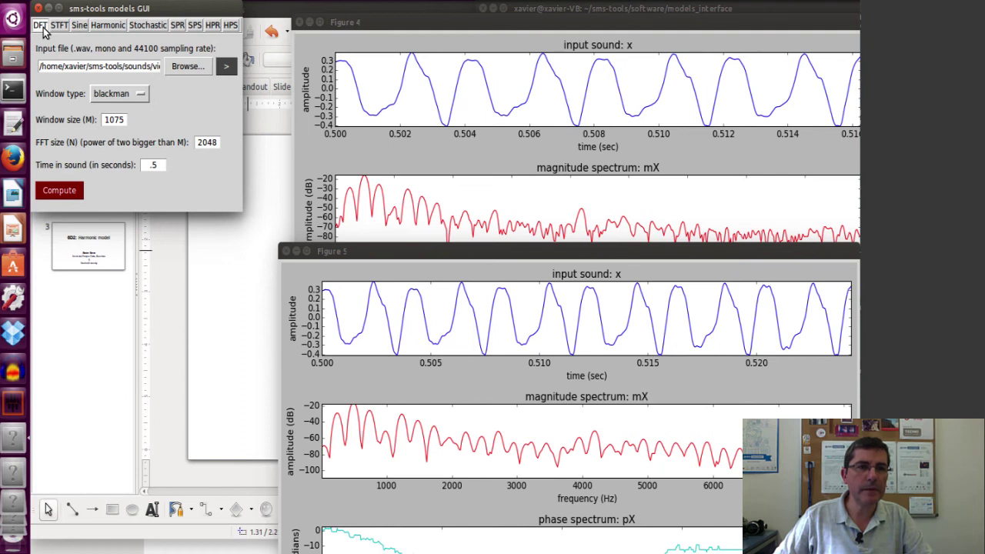
click(106, 27)
click(114, 119)
key(BackSpace)
text(401)
drag(126, 120, 87, 117)
text(1075)
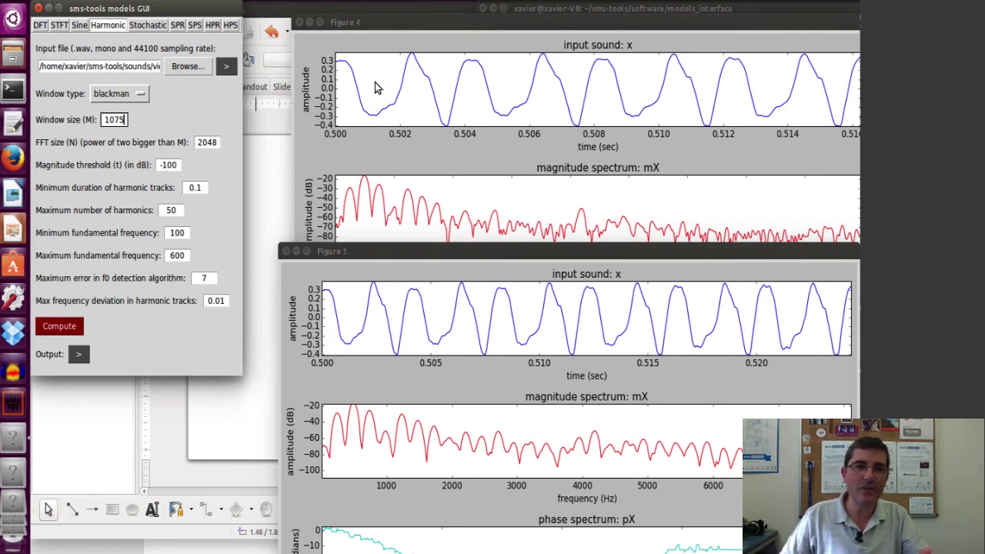
Step: Move Figure 4 up and right, place Figure 5 near the screen top, and return to the GUI
click(411, 26)
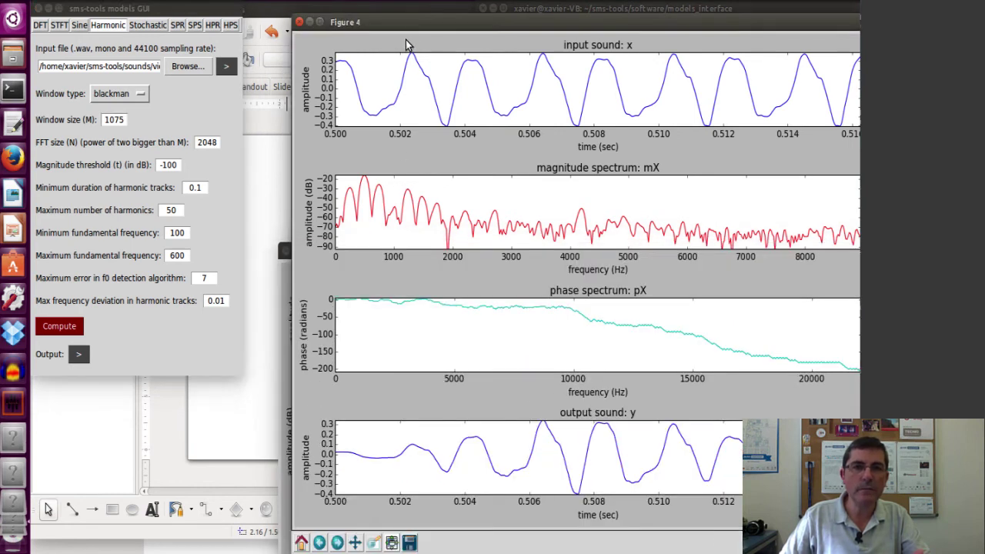
drag(419, 26, 519, 18)
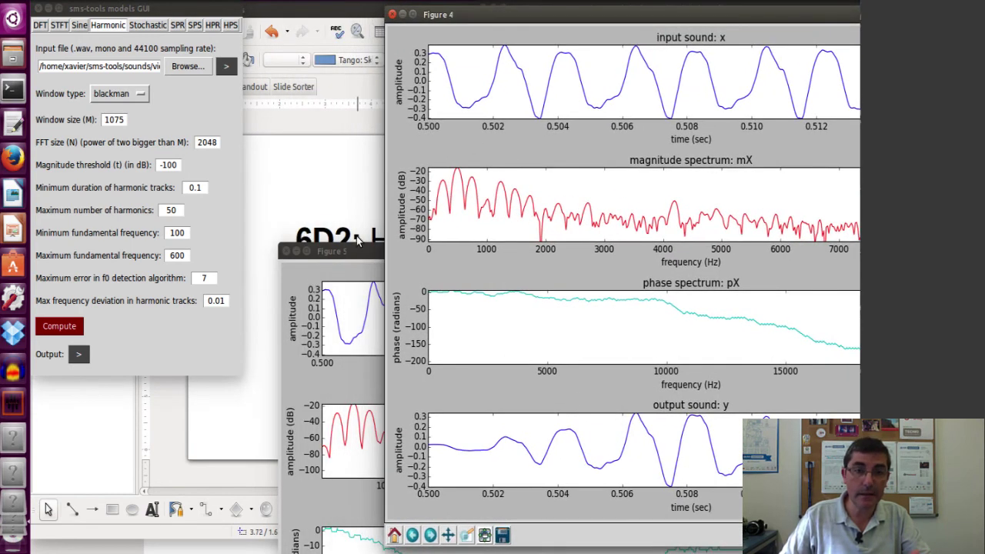
drag(354, 254, 367, 79)
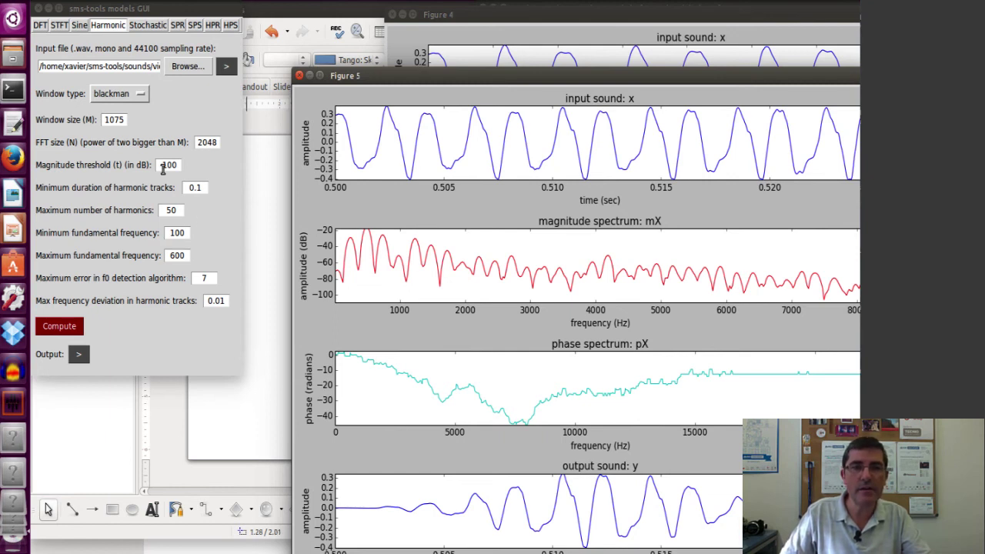
click(209, 213)
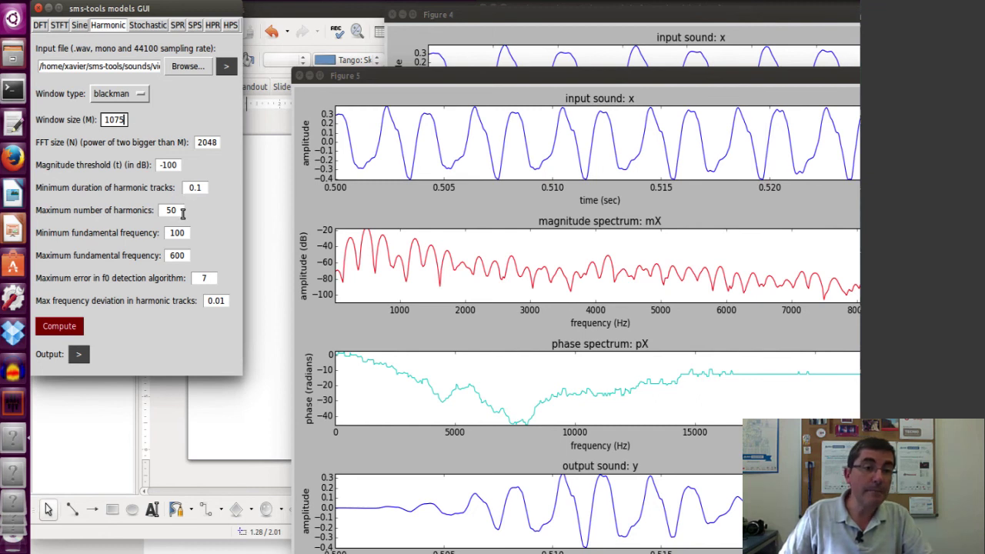
Step: Evaluate 22050/246.0 in IPython, giving about 89.63 harmonics below Nyquist
click(14, 91)
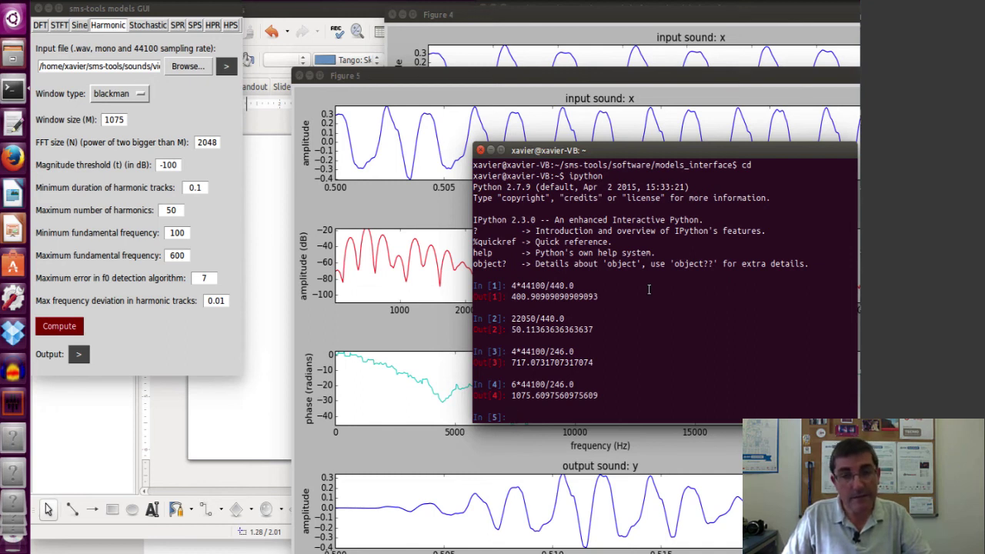
text(220)
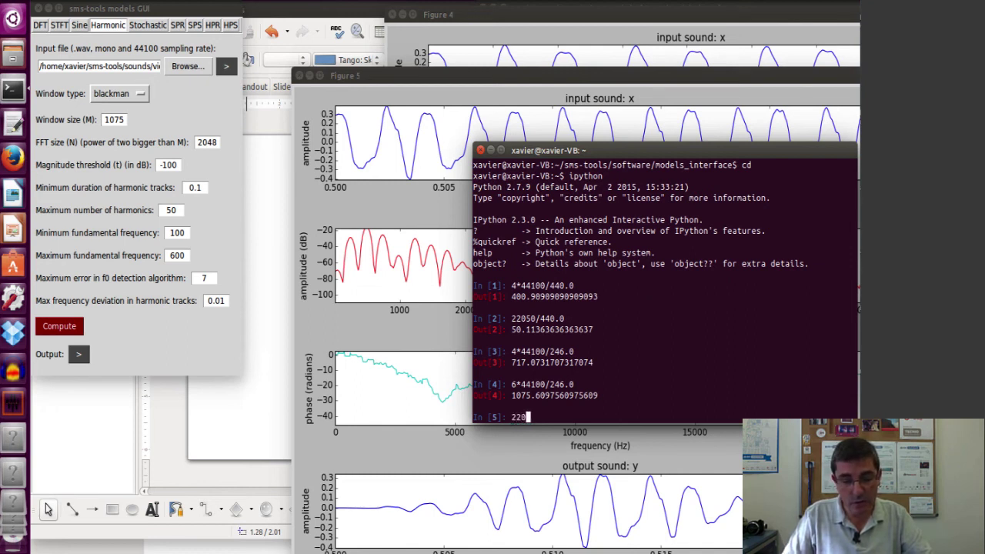
text(50/)
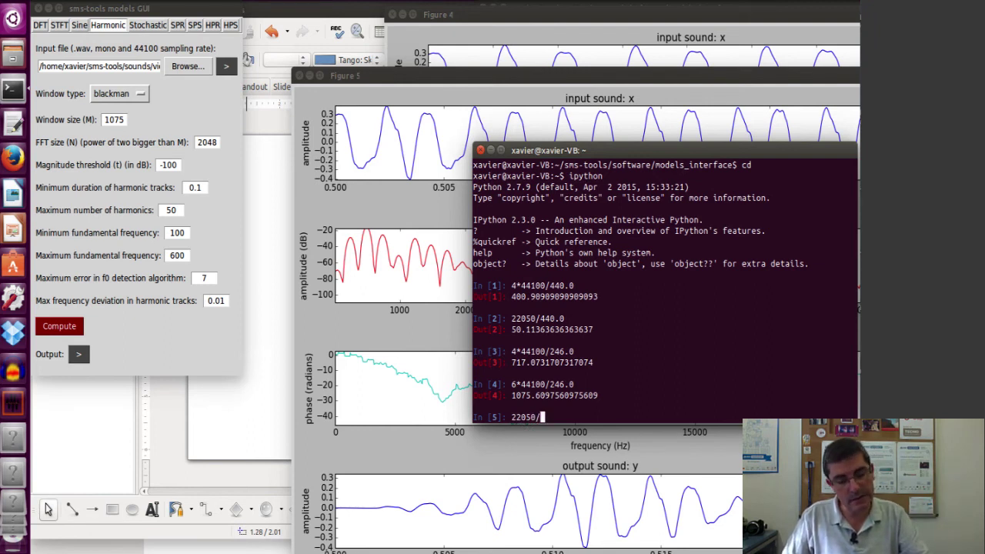
text(246.0)
key(Return)
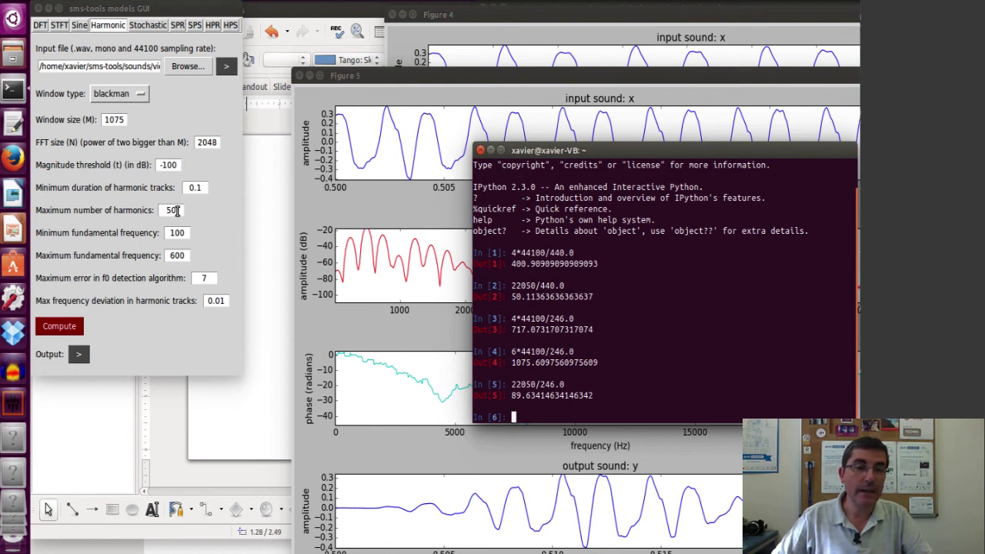
Step: Enter 89 maximum harmonics and a 200–300 Hz f0 range, then compute to produce Figure 6
drag(177, 210, 160, 210)
text(89)
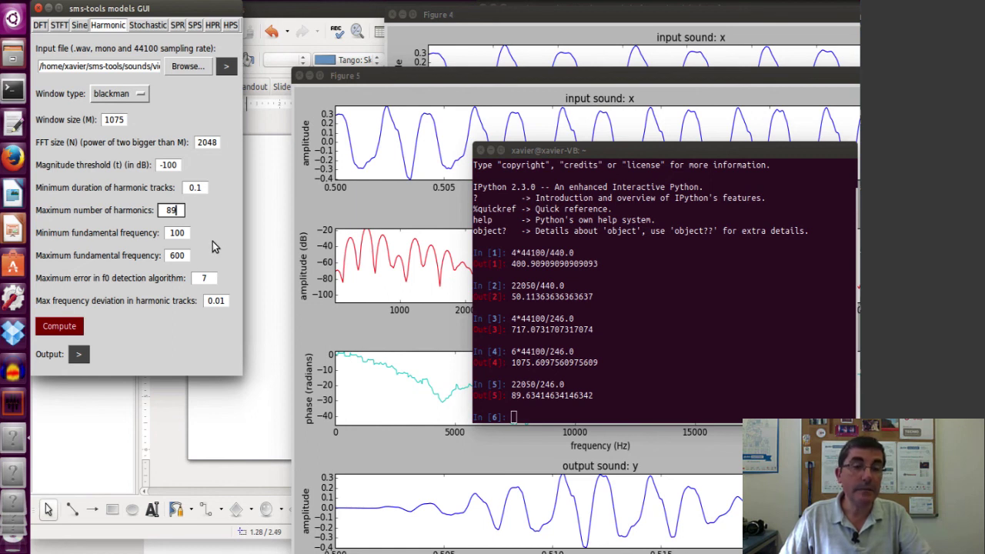
drag(185, 233, 169, 232)
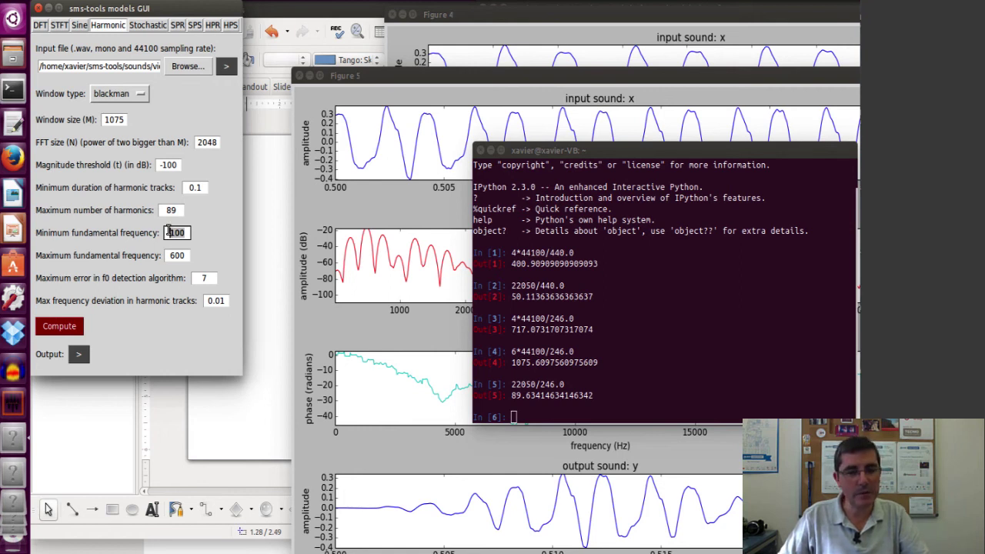
text(200)
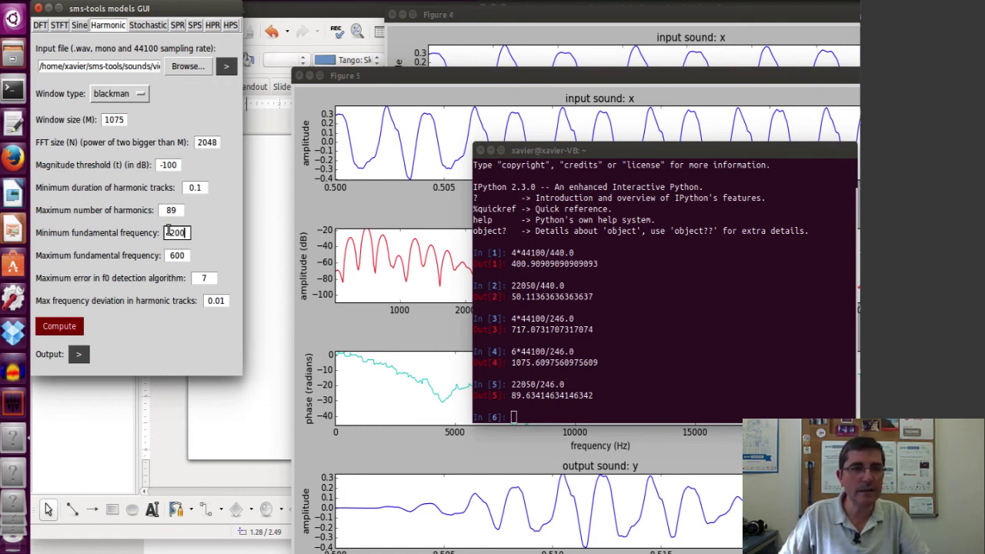
drag(187, 255, 166, 255)
text(300)
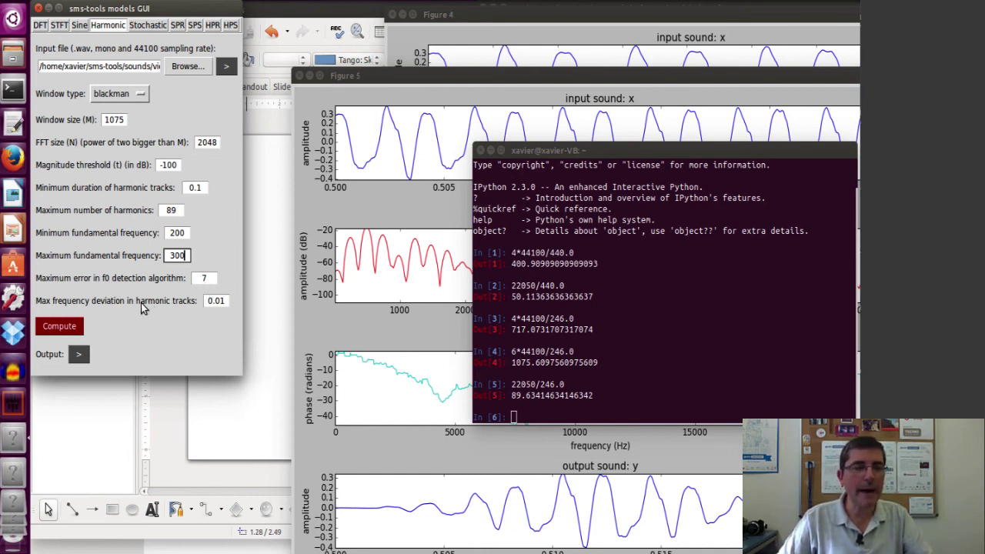
click(62, 327)
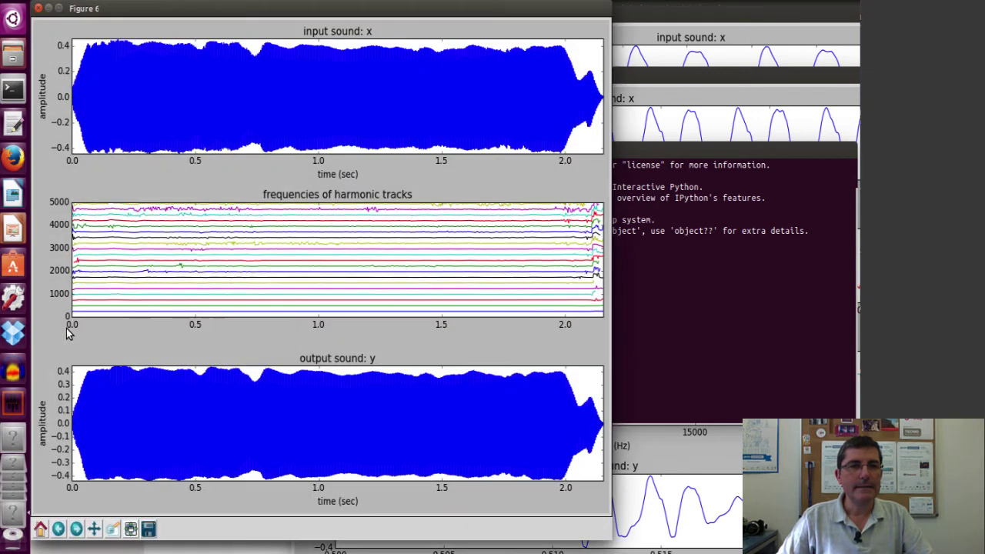
Step: Drag Figure 6 to the right so the parameter panel shows beside the harmonic tracks
drag(193, 11, 417, 22)
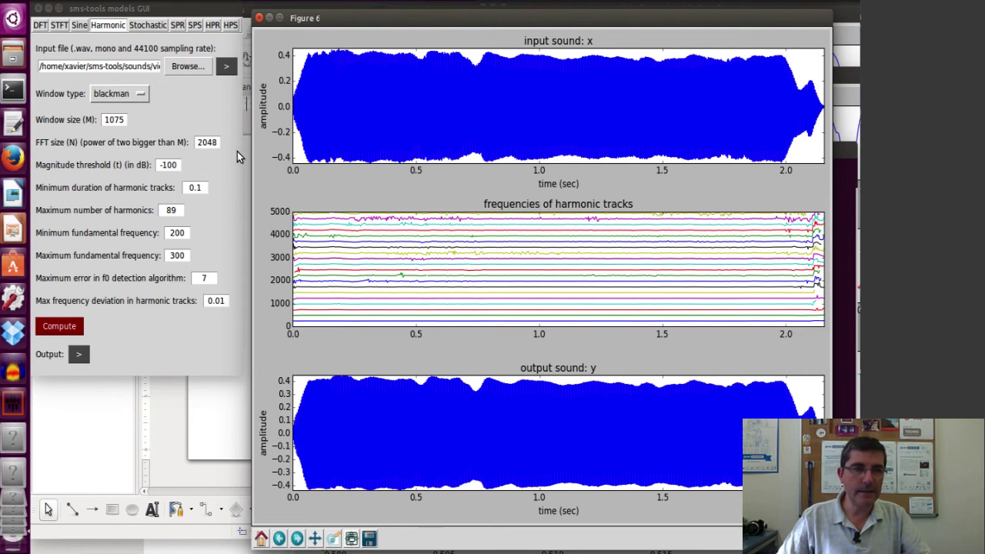
click(226, 71)
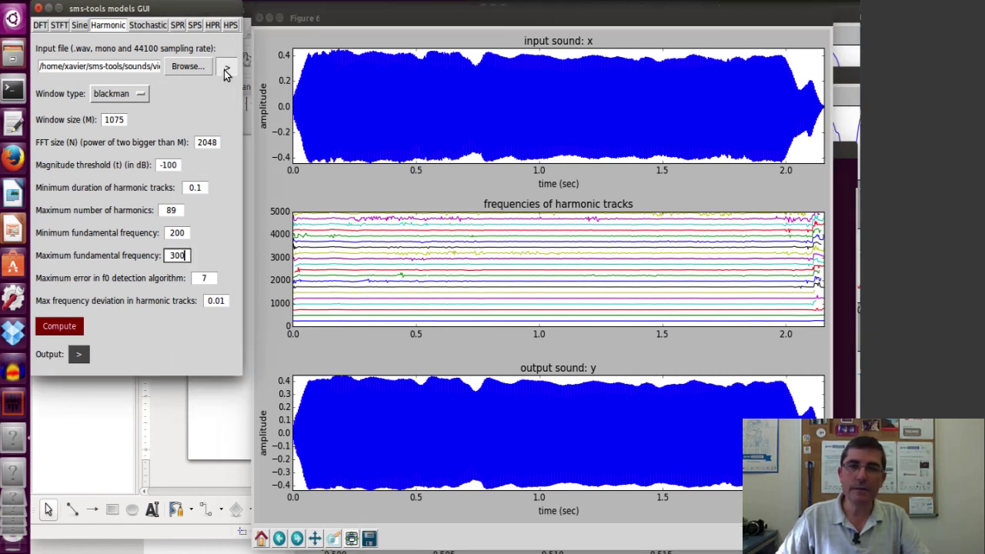
click(226, 71)
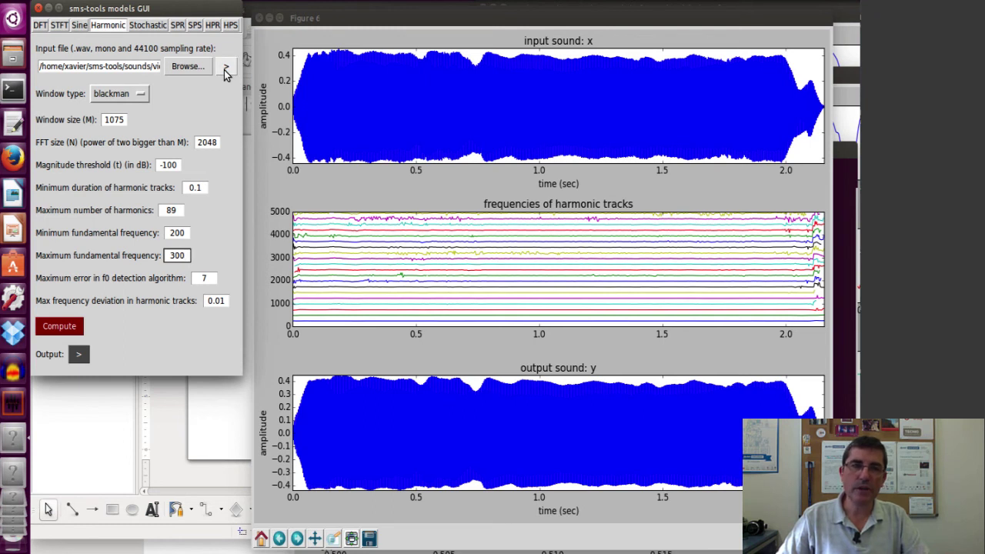
click(80, 356)
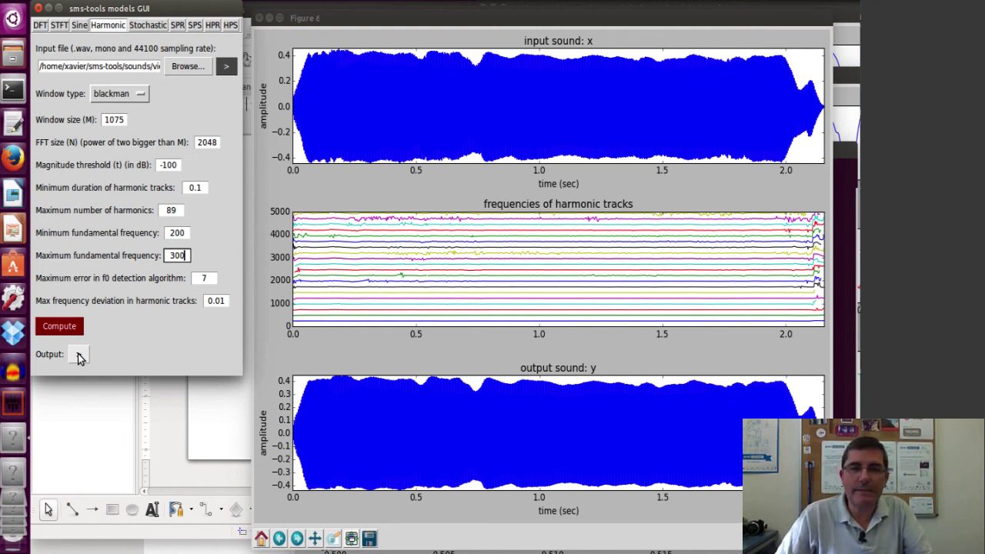
Step: Change maximum harmonics from 89 to 5 and recompute, opening Figure 7
click(178, 211)
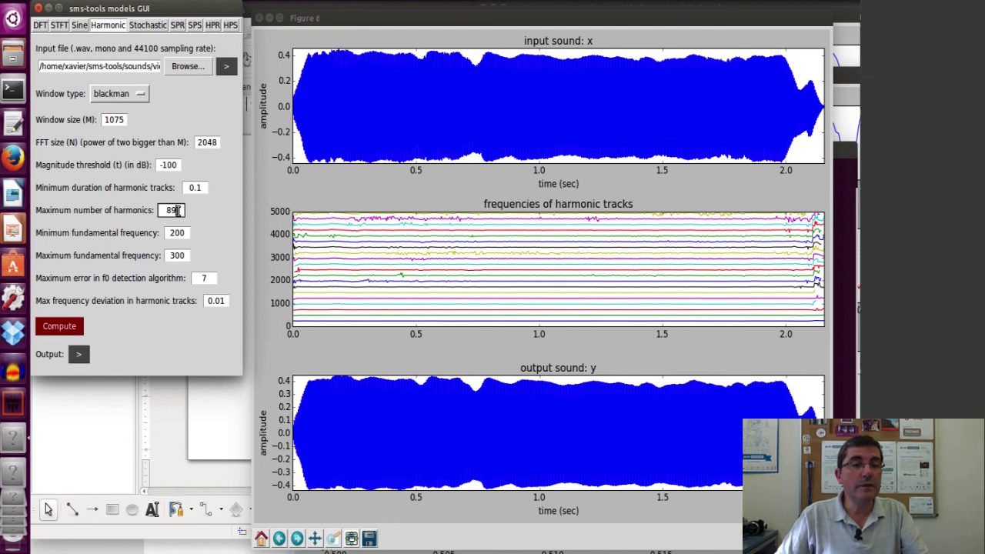
drag(177, 212, 164, 211)
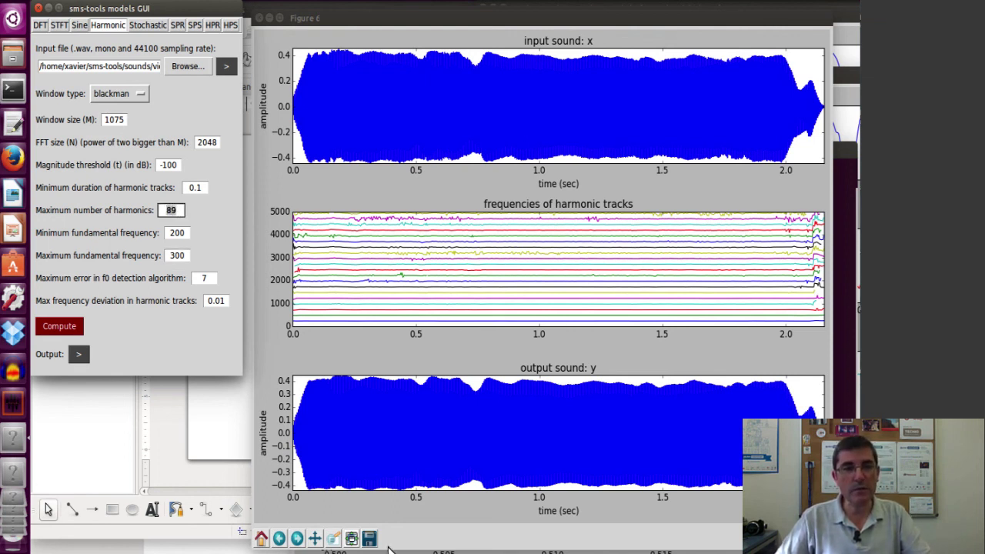
text(5)
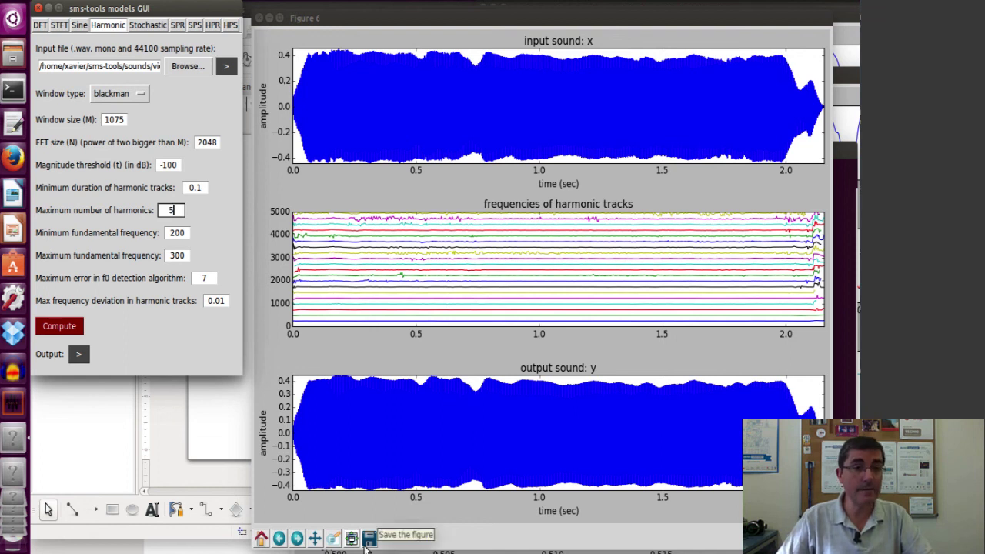
click(71, 327)
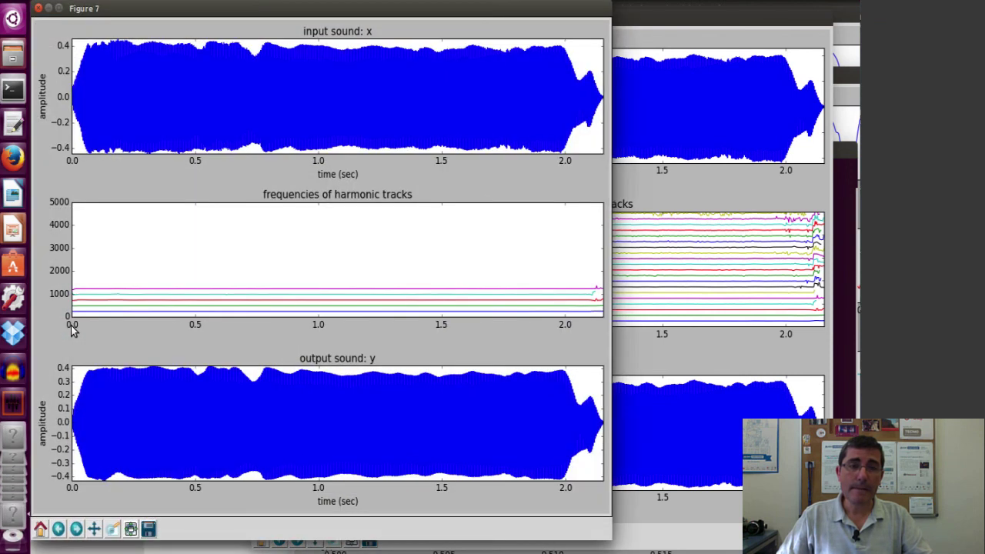
Step: Move Figure 7 beside the parameters and play the five-harmonic resynthesized output
drag(139, 10, 366, 14)
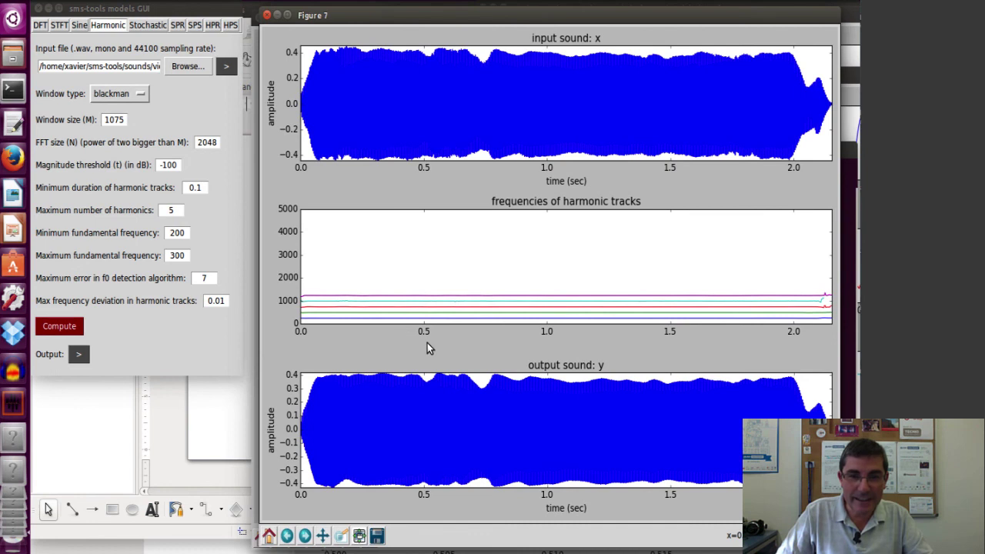
click(226, 69)
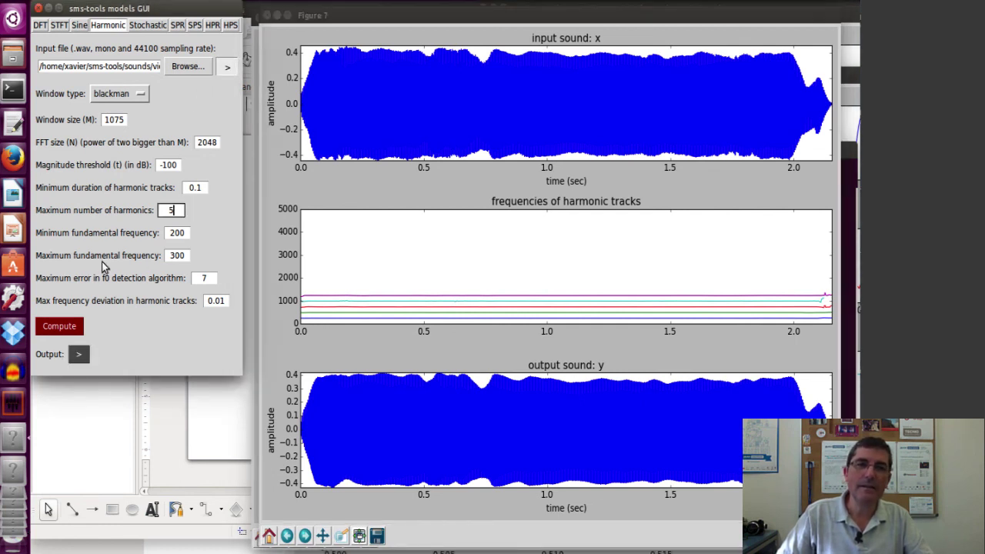
click(81, 356)
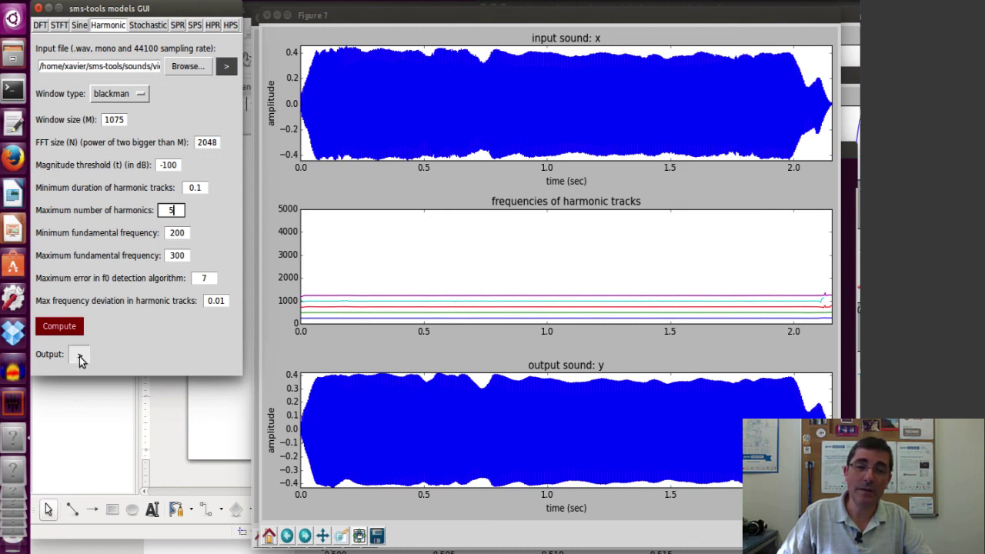